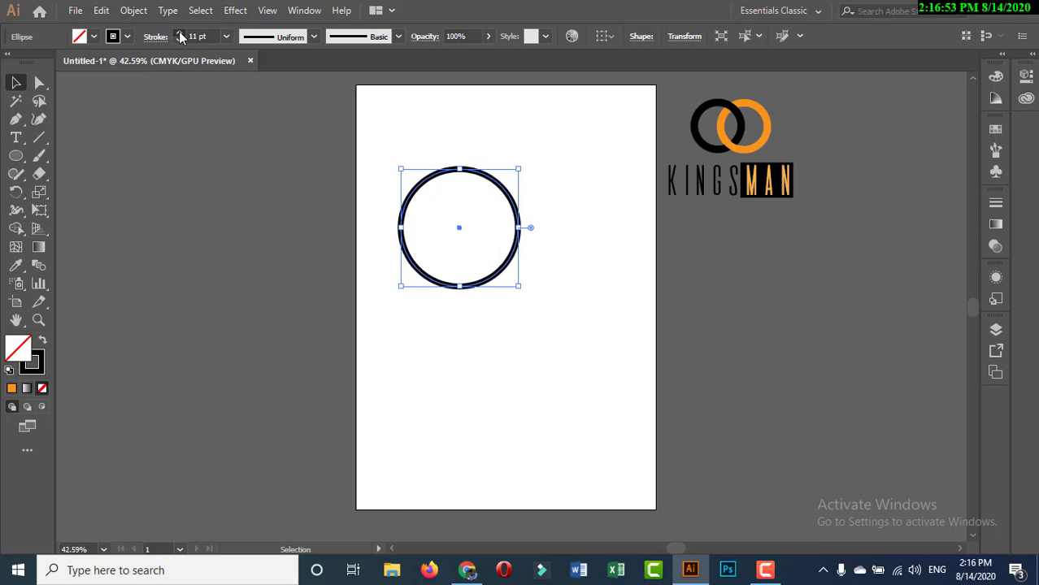
Increase the circle's stroke weight to 28 pt and move the circle closer to the artboard's left edge.
left_click(181, 34)
left_click(181, 34)
left_click(181, 34)
left_click(180, 35)
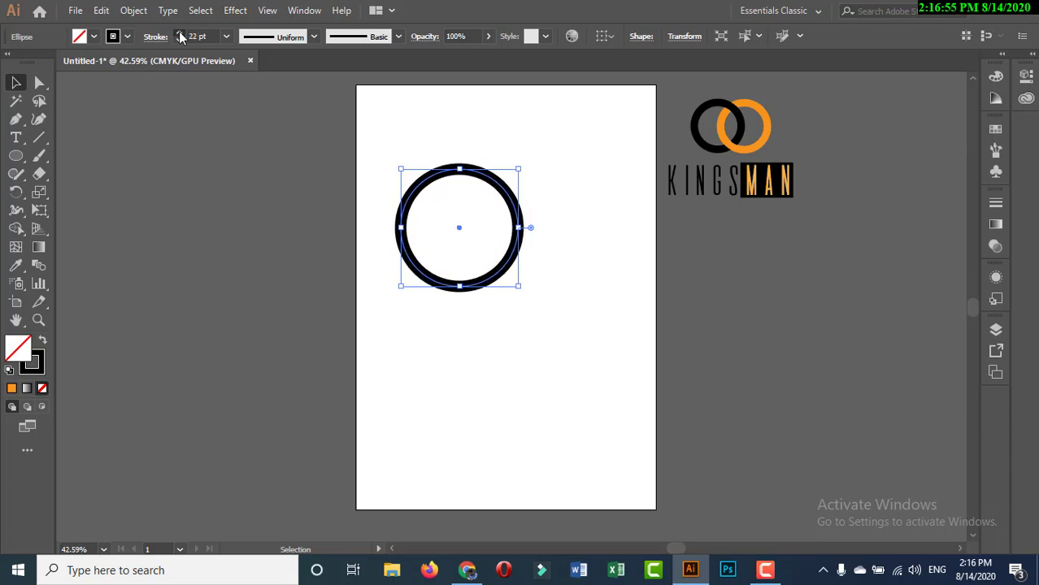
left_click(181, 34)
left_click(180, 34)
left_click(180, 34)
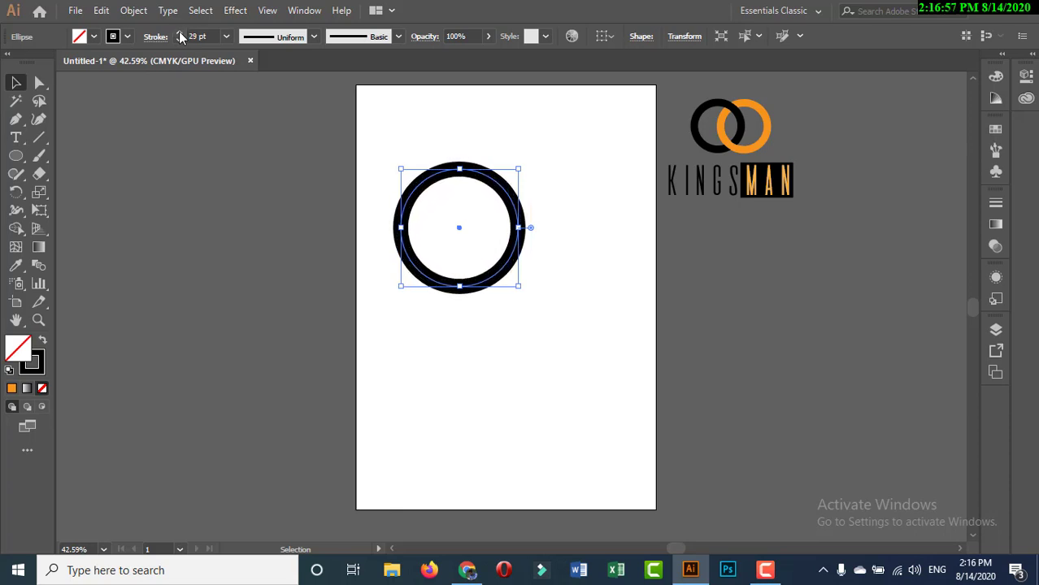
left_click(180, 34)
left_click(179, 42)
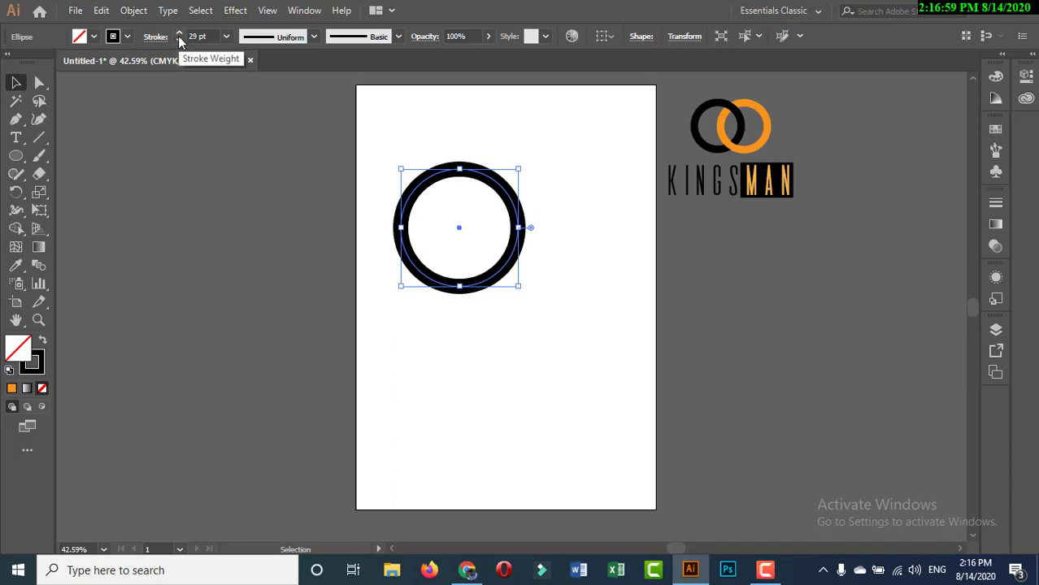
left_click(179, 41)
left_click(431, 146)
left_click_drag(454, 176, 427, 173)
Copy the ring, paste it in front, and shift the copy to the right so the two rings overlap.
key("ctrl+c")
left_click(106, 11)
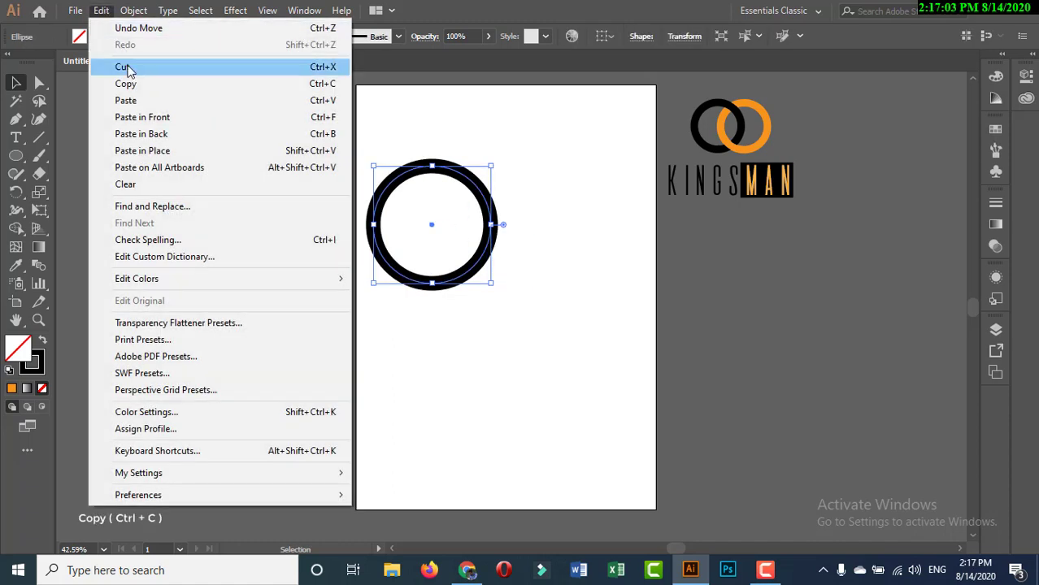
left_click(114, 86)
left_click(101, 11)
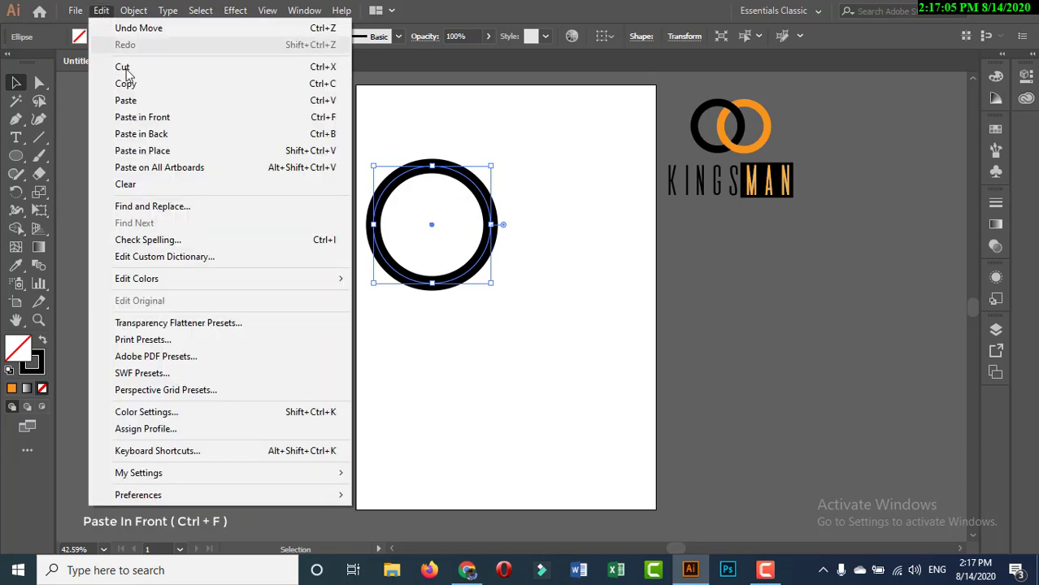
left_click(150, 120)
left_click_drag(431, 229, 487, 232)
left_click(578, 170)
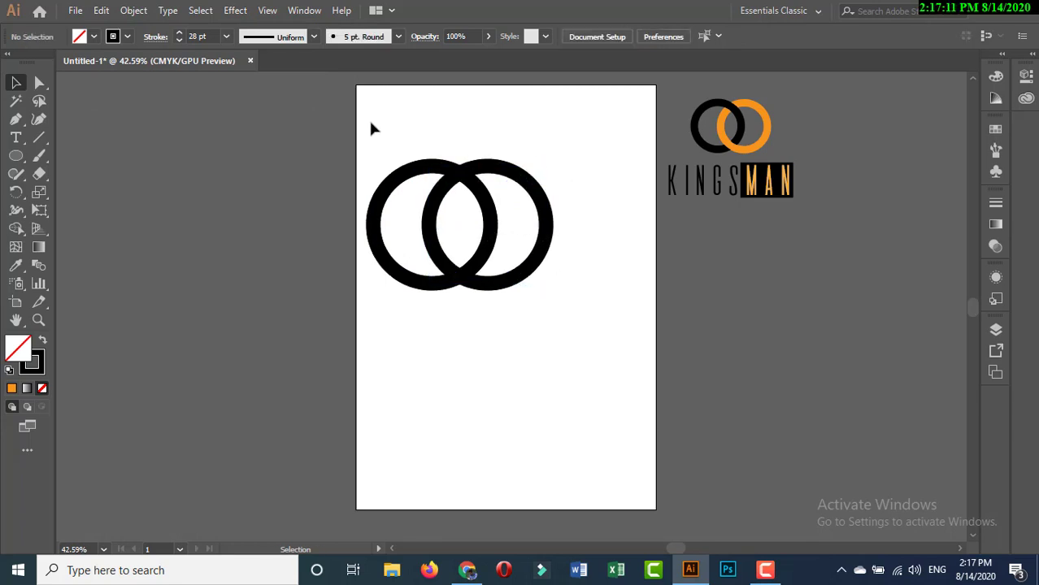
Expand the fill and stroke of both rings into filled shapes.
left_click_drag(370, 129, 612, 323)
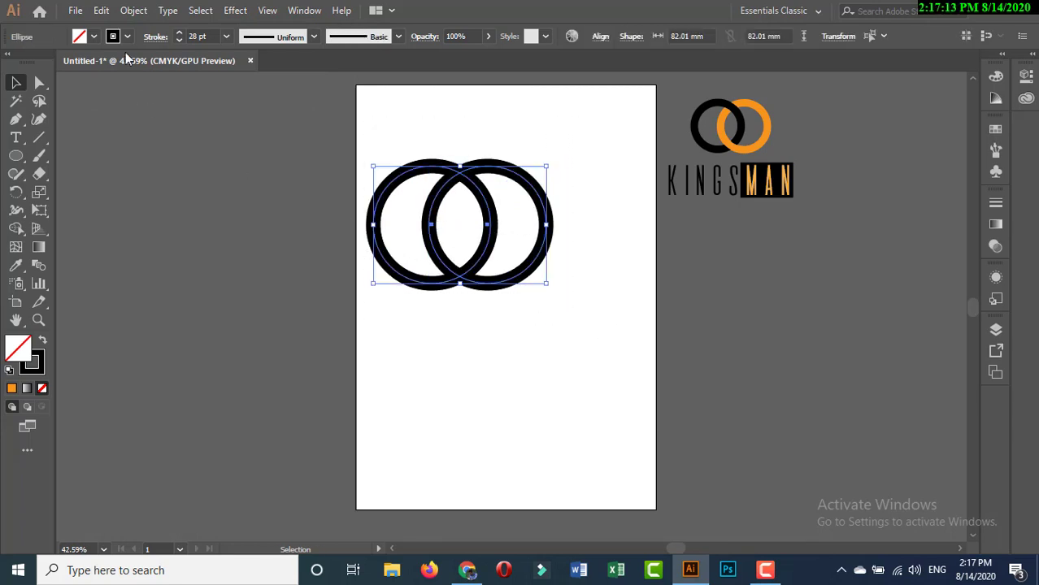
left_click(133, 10)
left_click(199, 167)
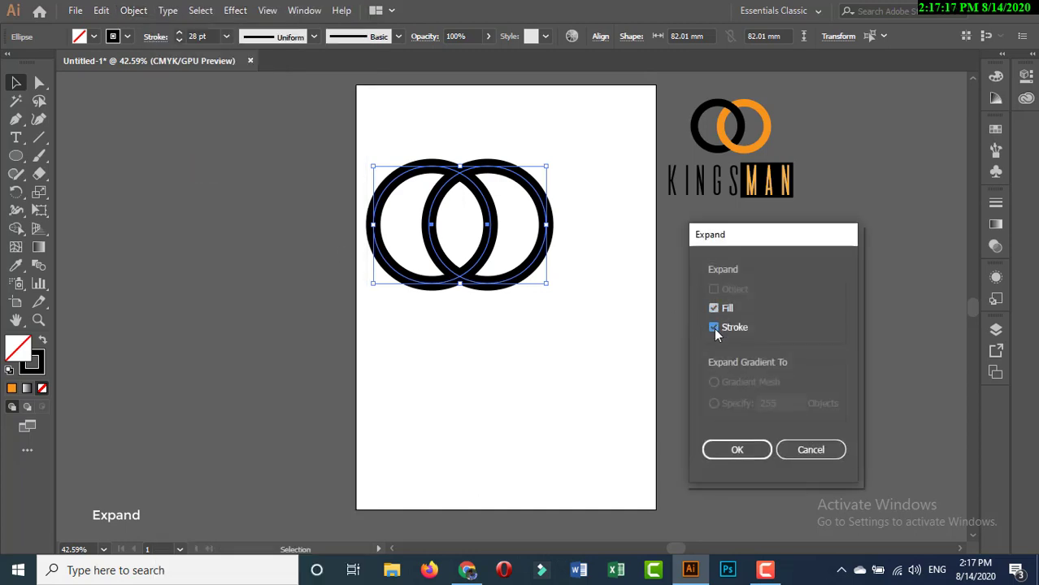
left_click(736, 451)
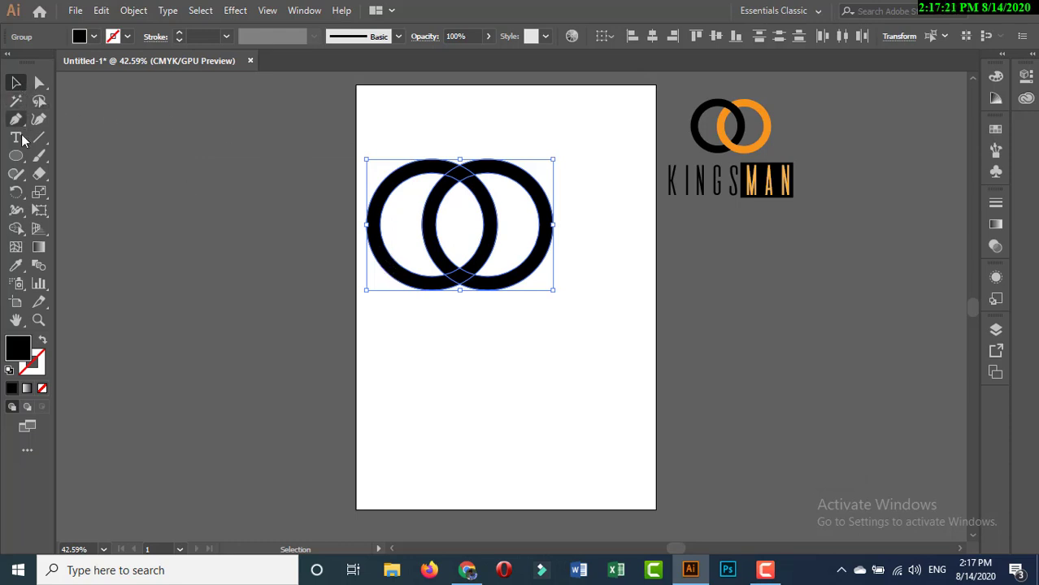
Interlock the rings with Shape Builder, merging the upper crossing into the left ring and the lower crossing into the right ring.
left_click(16, 229)
left_click(74, 231)
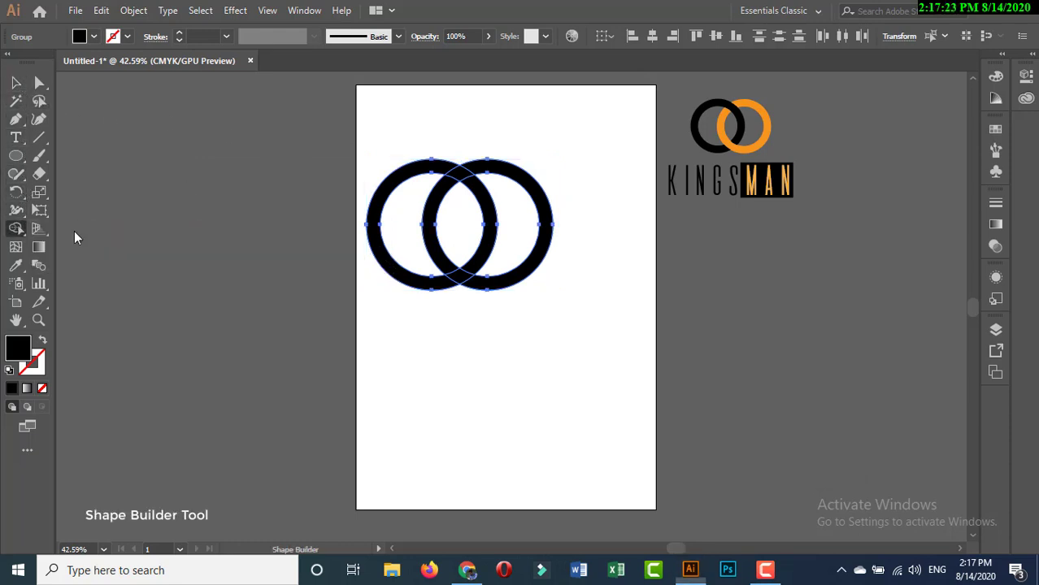
mouse_move(474, 189)
left_mouse_down()
mouse_move(409, 163)
mouse_move(417, 182)
left_mouse_up()
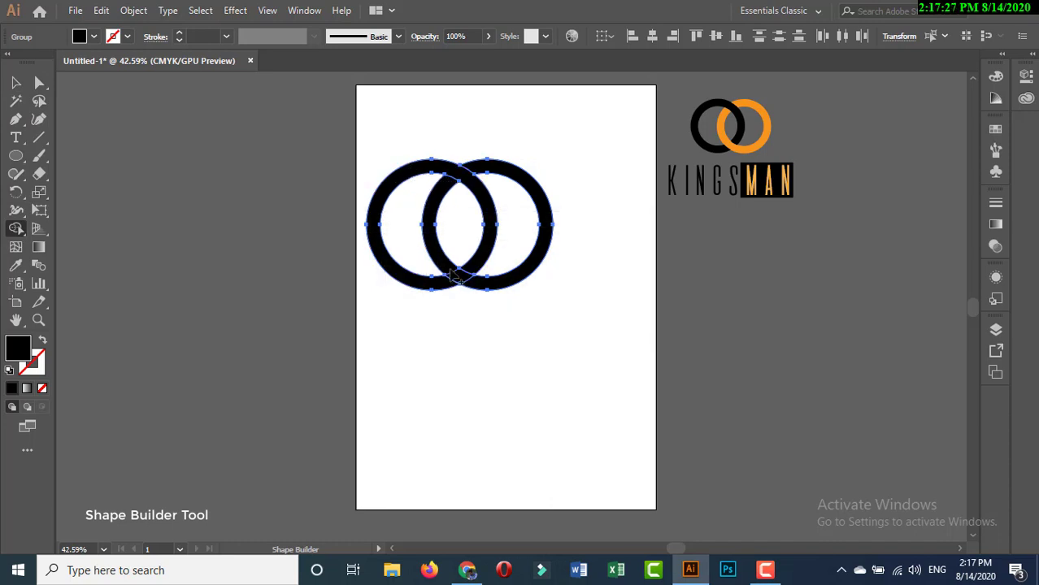
left_click_drag(442, 261, 484, 289)
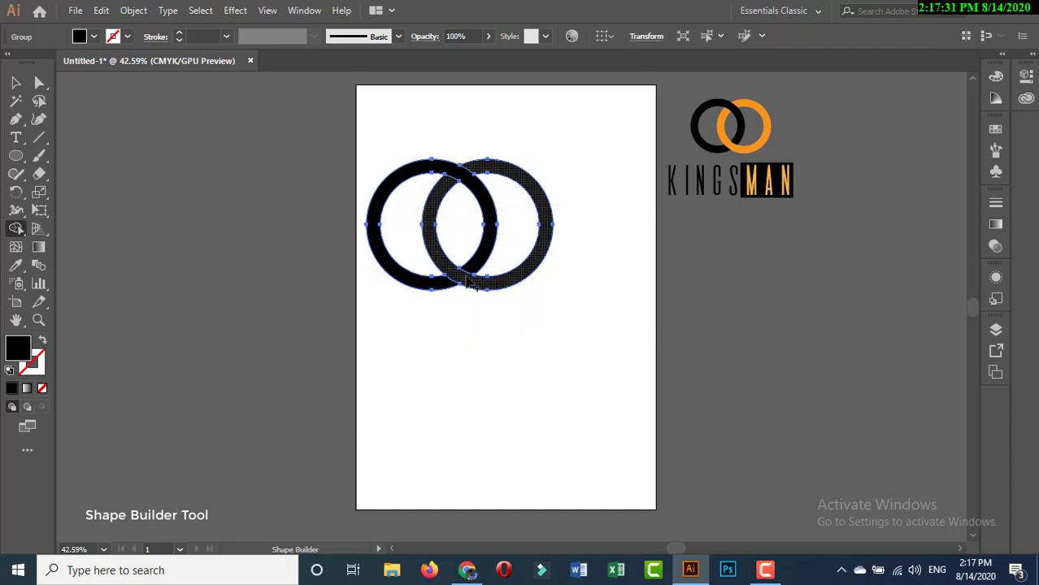
left_click(15, 83)
left_click(486, 151)
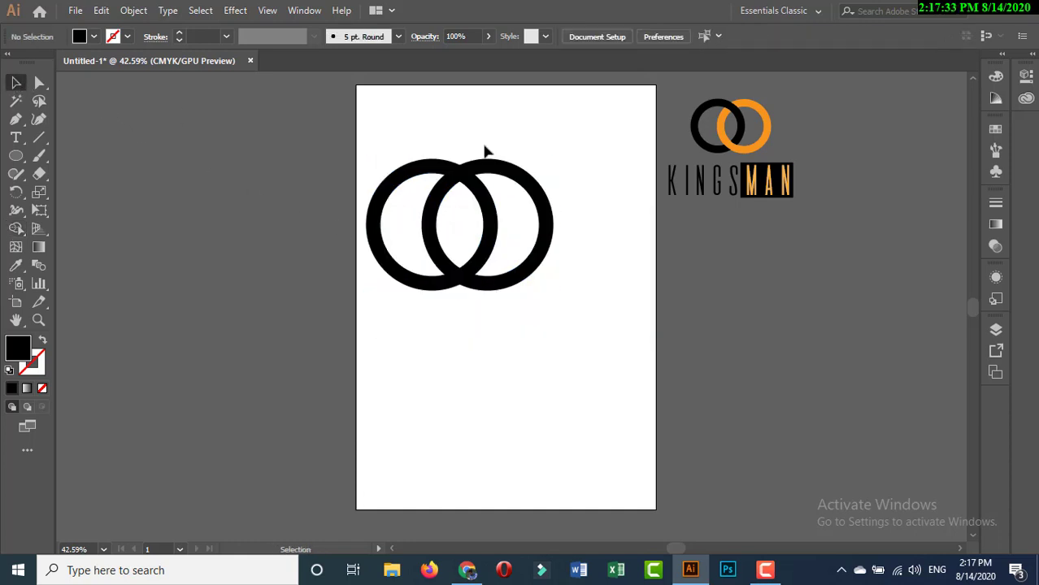
Fill the grouped interlocking rings with the orange swatch.
left_click(498, 174)
left_click(95, 37)
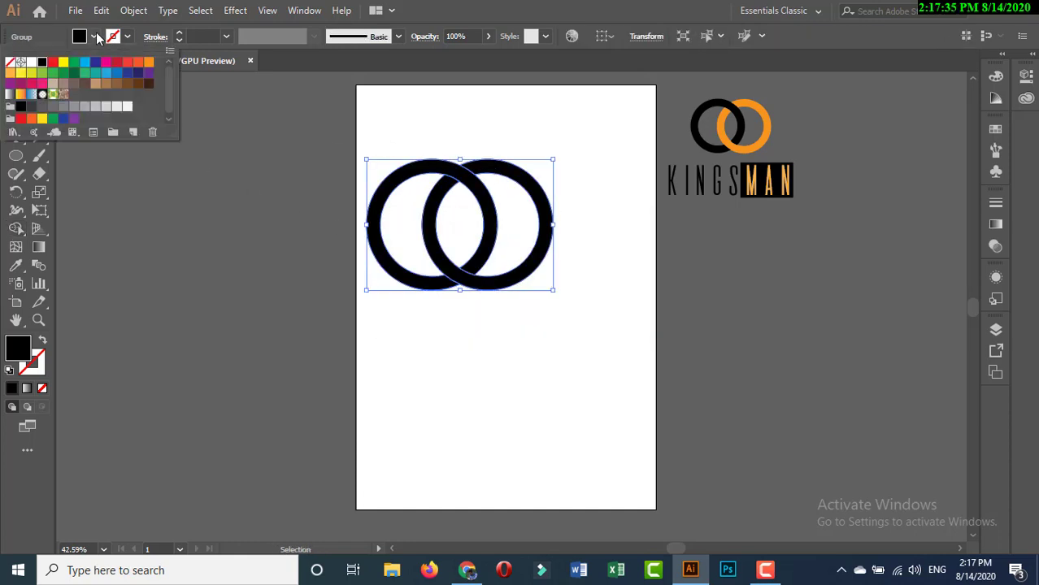
left_click(148, 63)
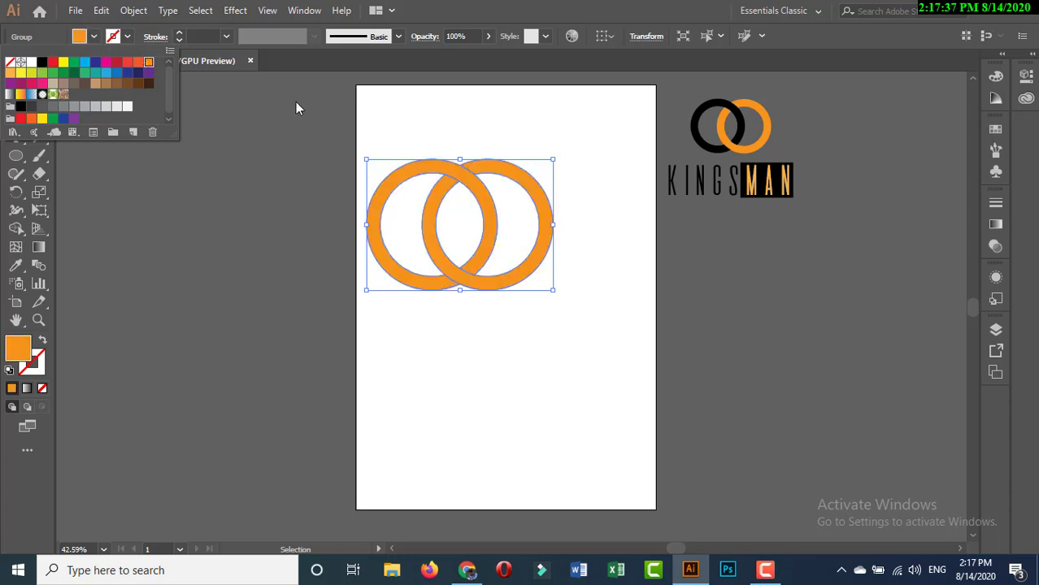
key("Escape")
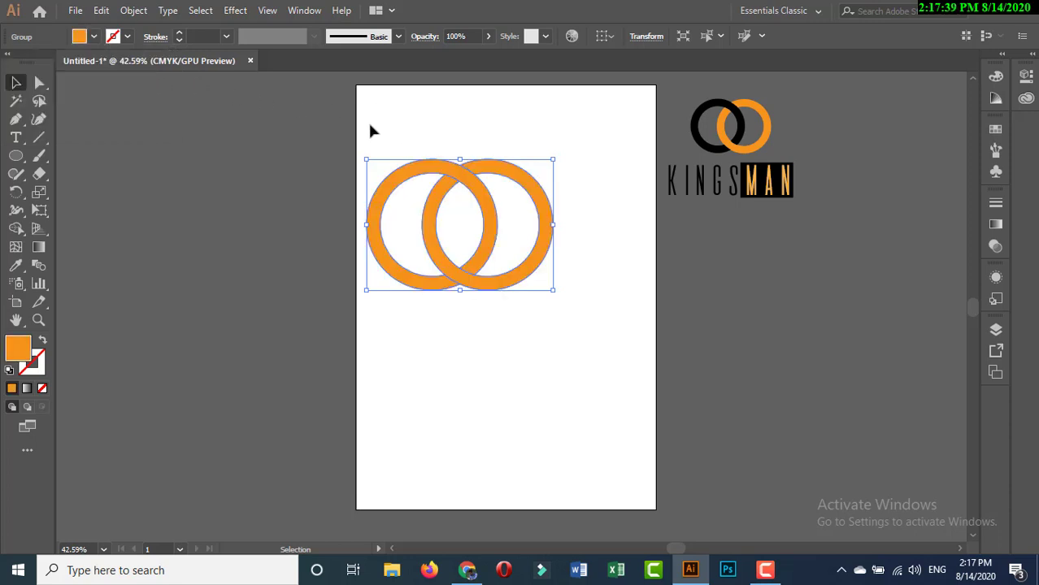
Ungroup the rings and fill the left ring with black.
left_click(135, 10)
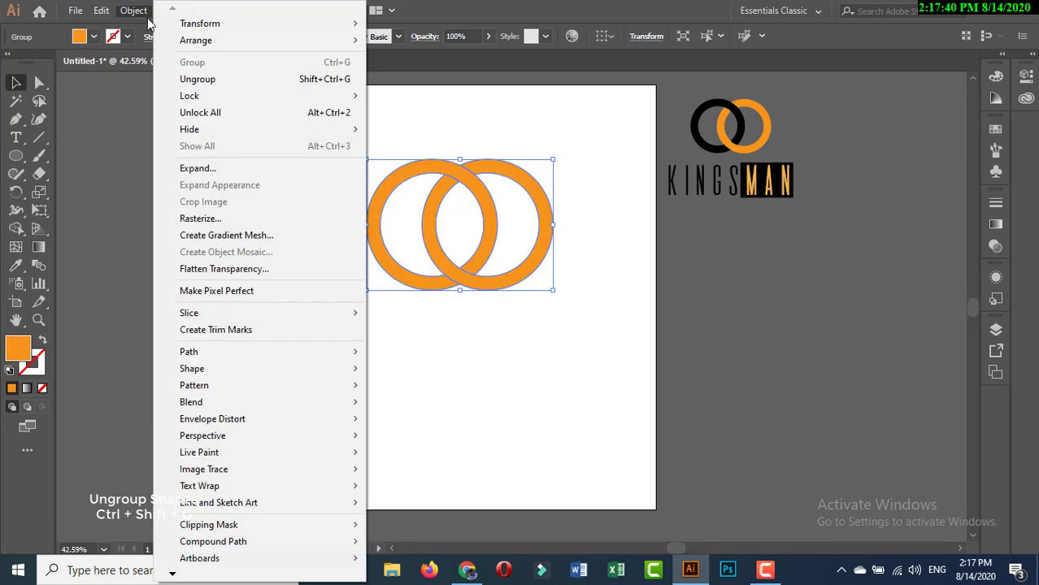
left_click(193, 78)
left_click(426, 112)
left_click(426, 170)
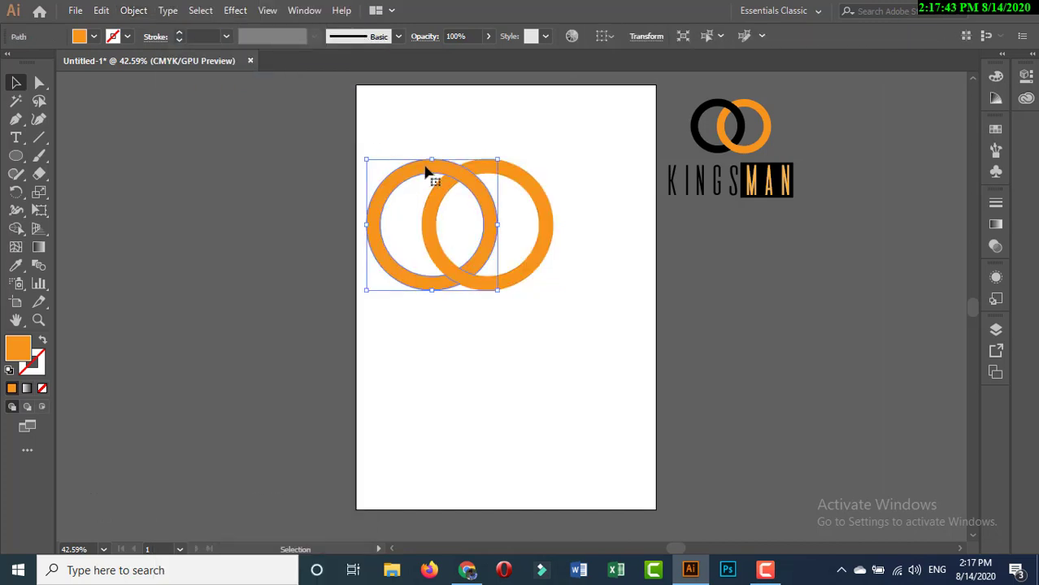
left_click(79, 37)
left_click(41, 63)
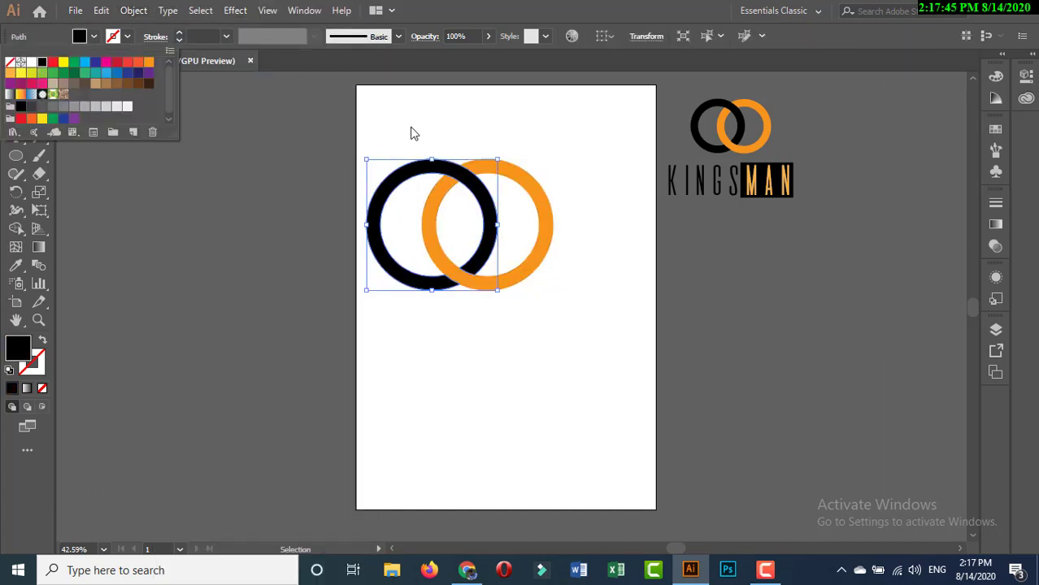
left_click(410, 123)
Scale both rings down proportionally about their centre and move them to the horizontal middle of the artboard.
left_click_drag(405, 140, 579, 334)
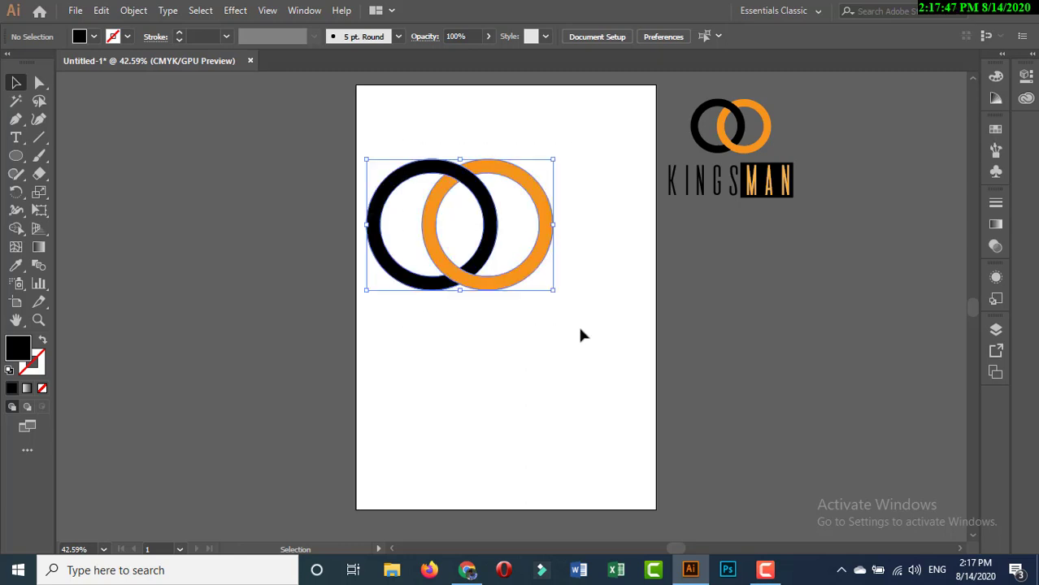
left_click_drag(554, 291, 535, 278)
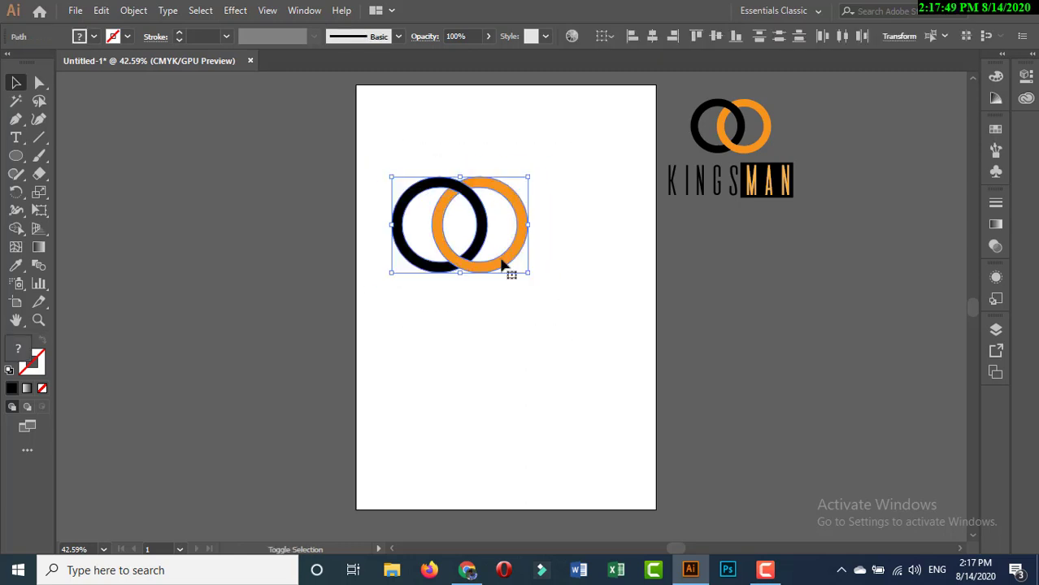
left_click(392, 155)
left_click(470, 245)
left_click_drag(470, 245, 498, 239)
left_click(502, 301)
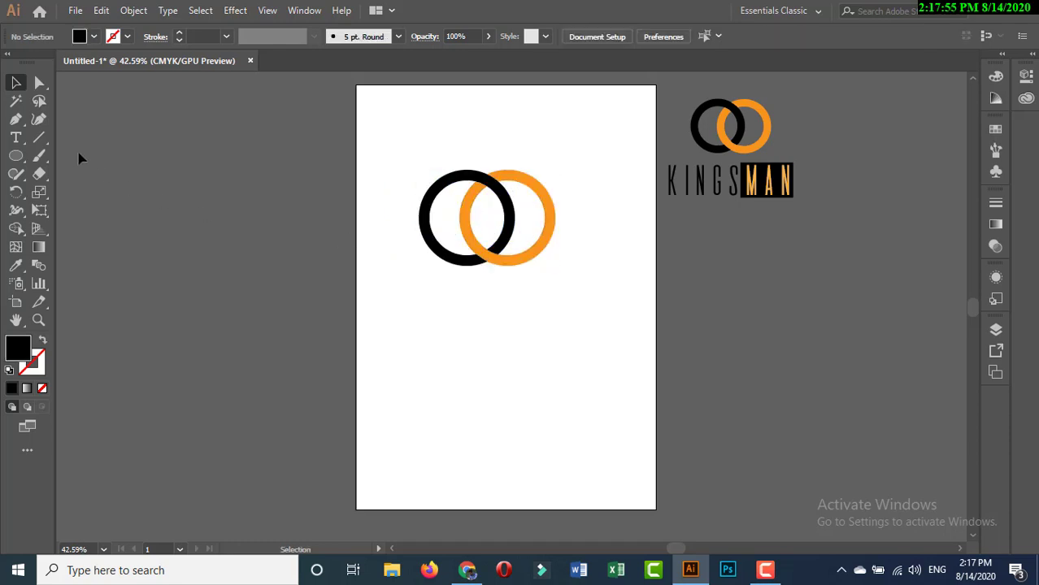
Add the text KINGSMAN below the rings.
left_click_drag(15, 137, 67, 136)
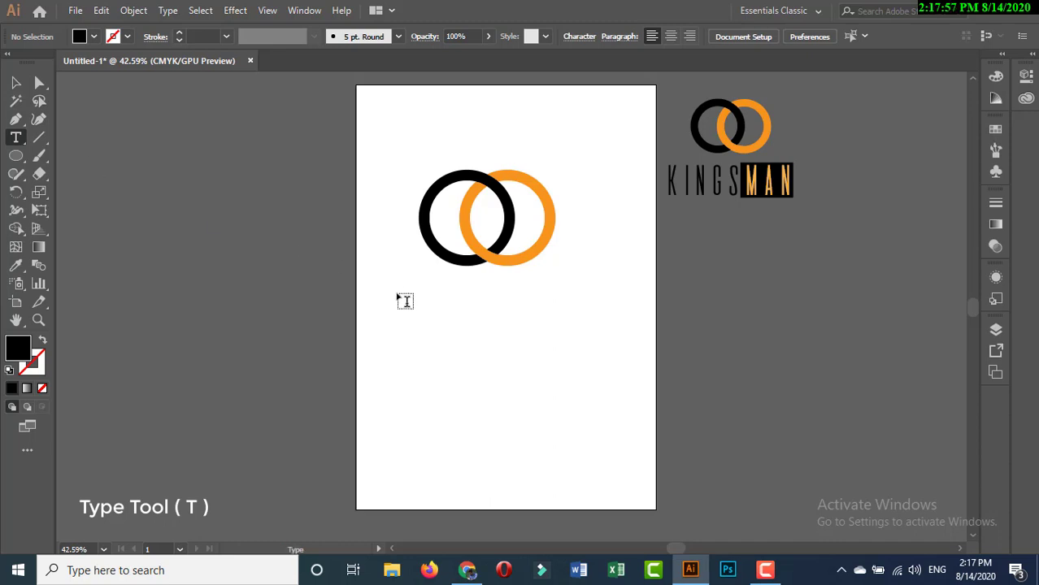
left_click(448, 300)
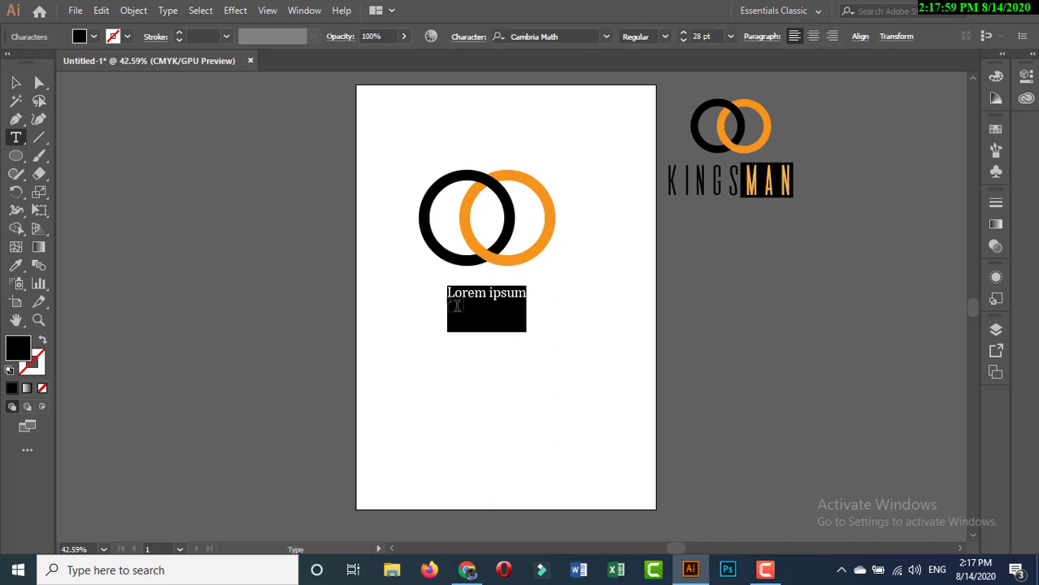
type("KINGS")
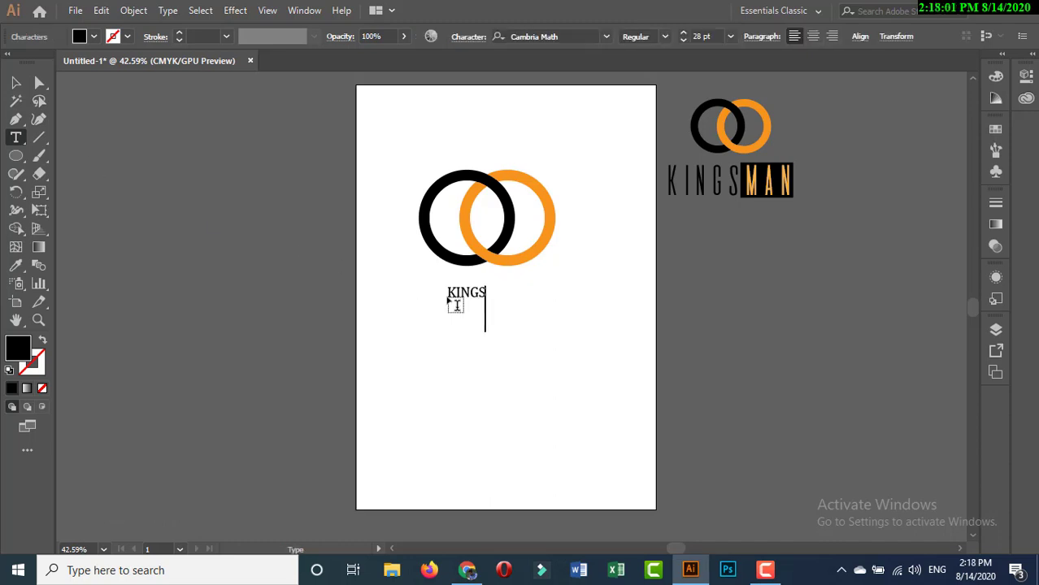
type("MAN")
key("Escape")
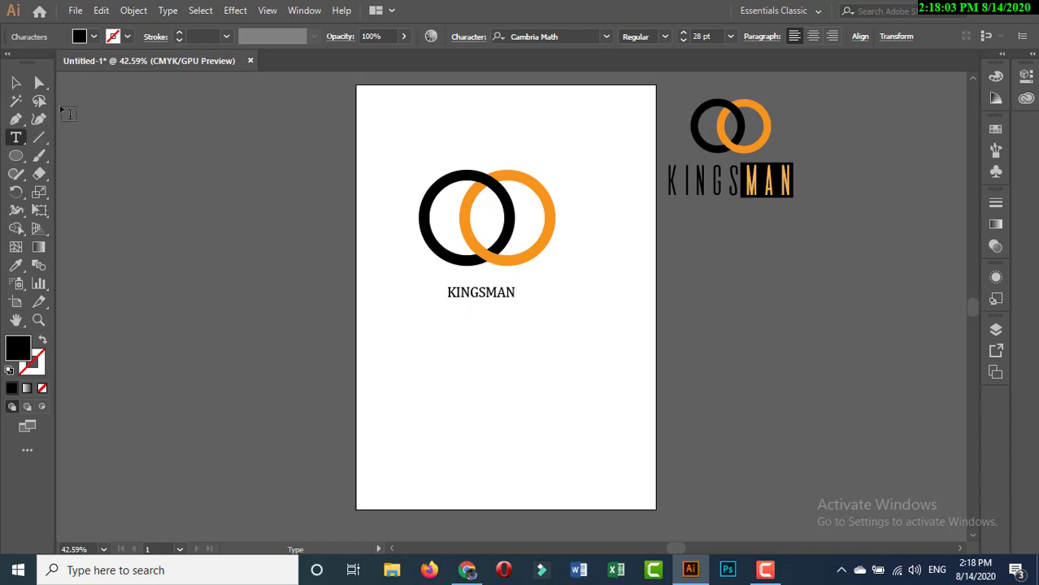
Change the font of the whole KINGSMAN text to De Valencia.
left_click_drag(515, 297, 445, 293)
left_click(606, 35)
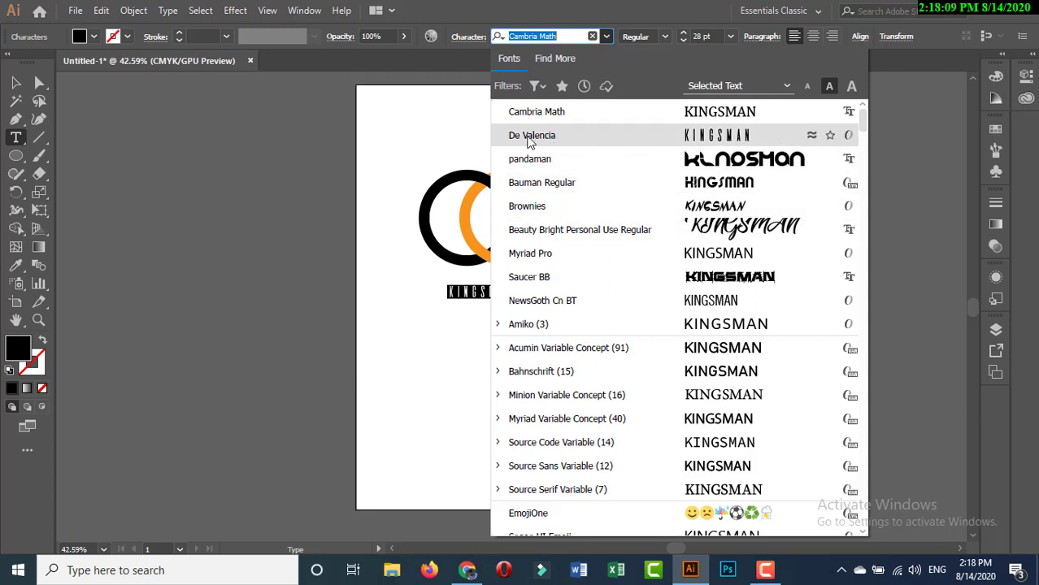
left_click(641, 134)
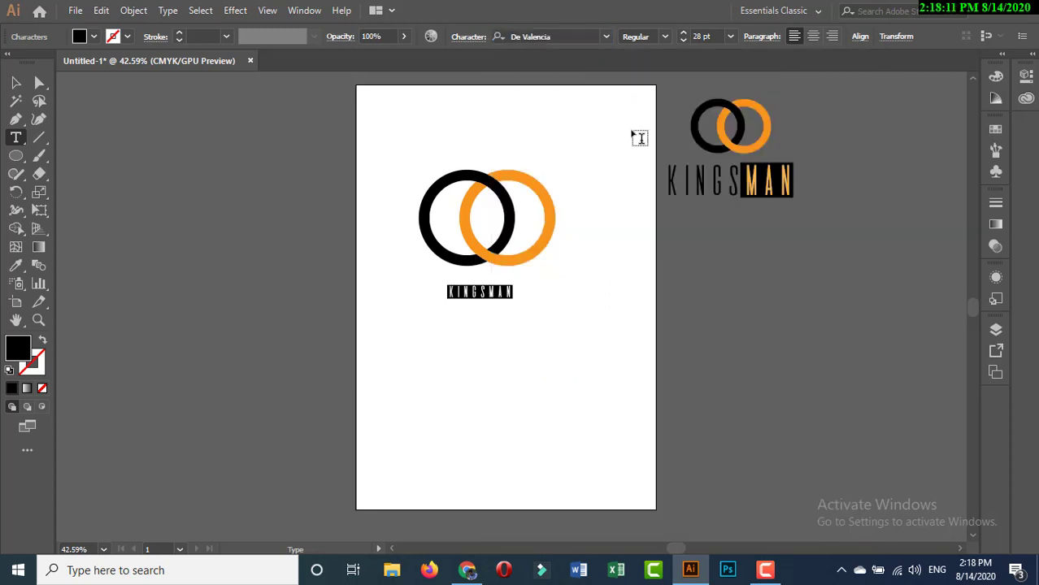
Enlarge the KINGSMAN text to about 75.18 pt and centre it directly beneath the rings.
left_click(18, 83)
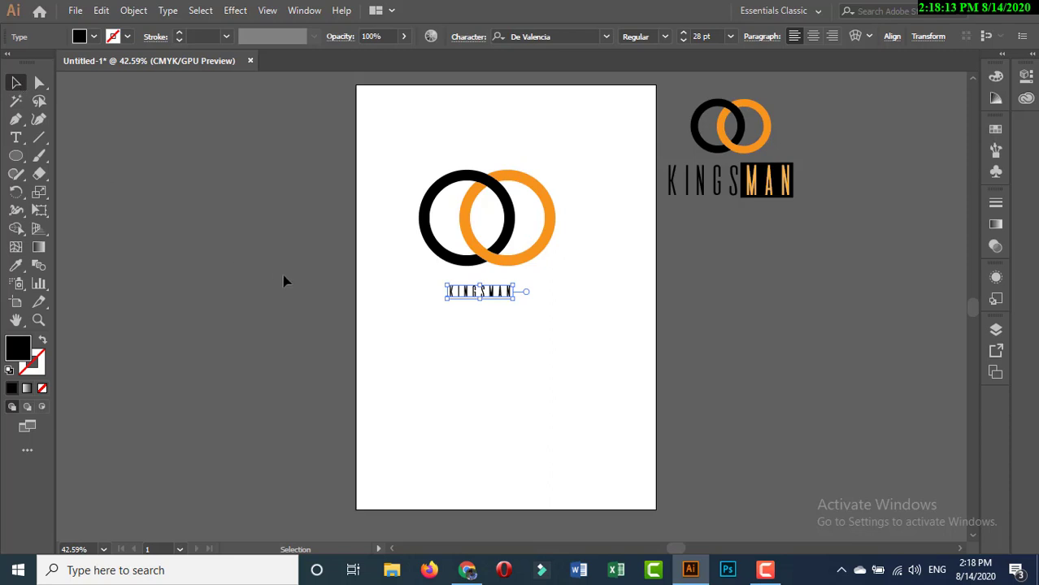
mouse_move(510, 302)
left_mouse_down()
mouse_move(566, 327)
mouse_move(564, 302)
mouse_move(582, 307)
mouse_move(516, 300)
left_mouse_up()
left_click(538, 427)
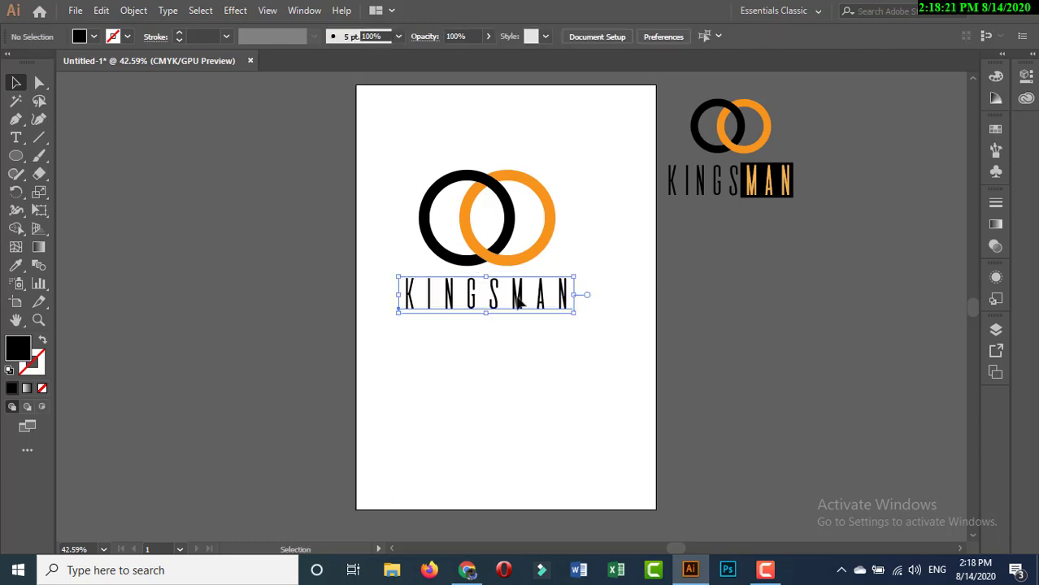
Tighten the tracking of the whole KINGSMAN text past -50 to bring its letters closer together.
left_click(15, 138)
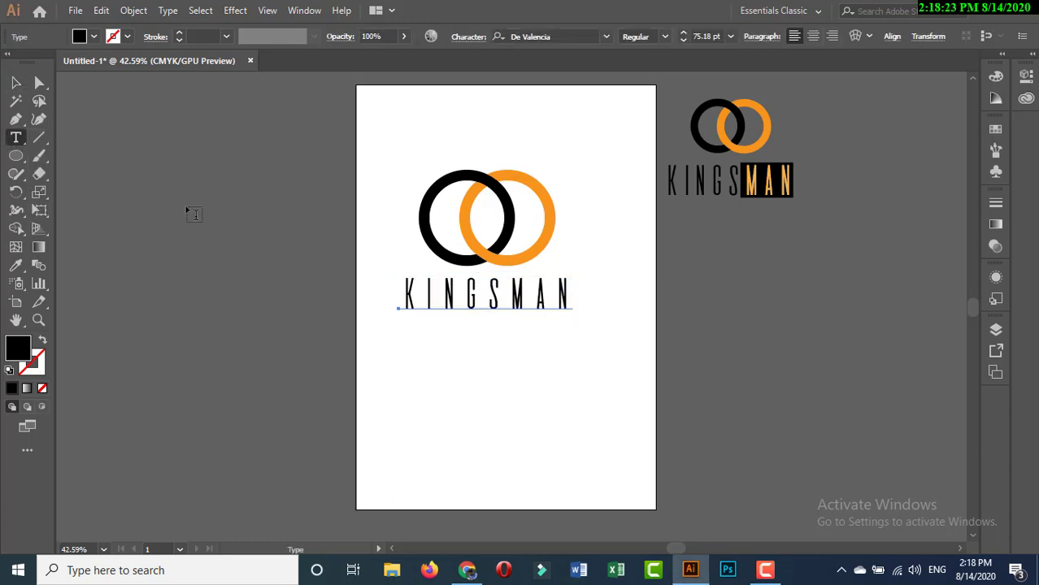
left_click_drag(404, 291, 578, 294)
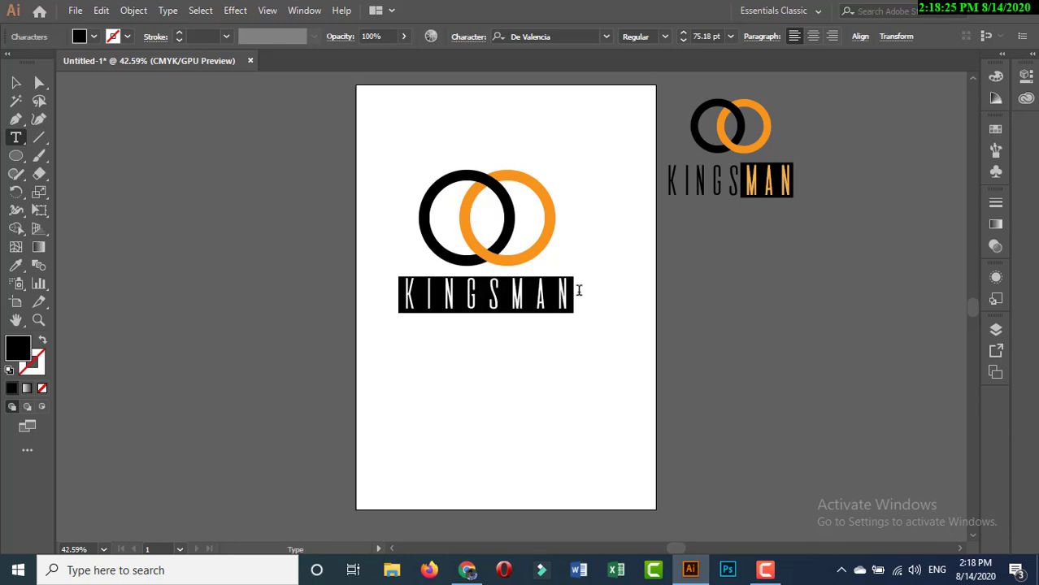
left_click(475, 39)
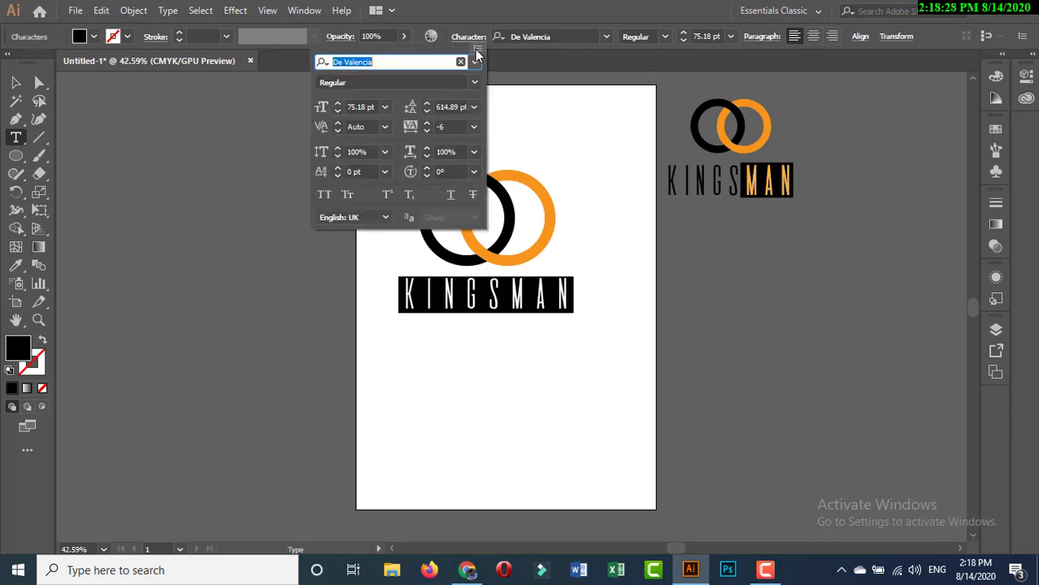
left_click(426, 131)
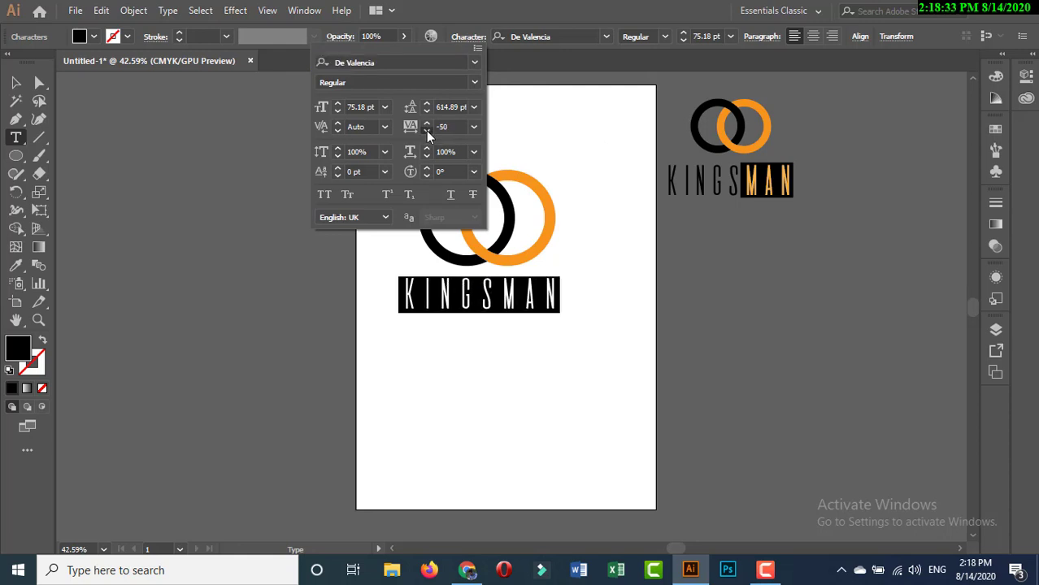
left_click(545, 4)
left_click(16, 82)
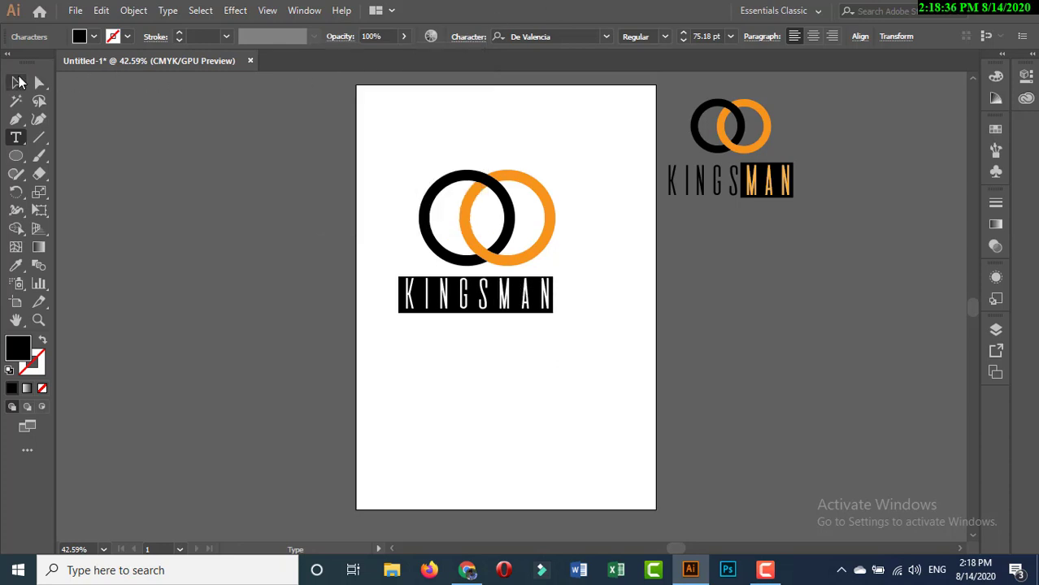
Move the KINGSMAN text slightly sideways so it sits centred beneath the two rings.
left_click(524, 347)
left_click_drag(506, 295, 516, 292)
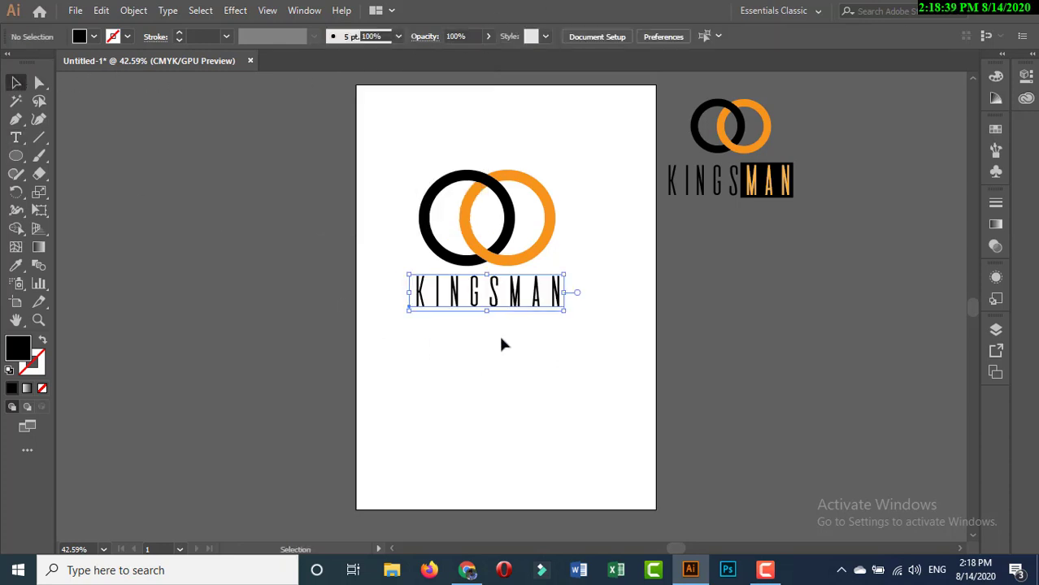
left_click(502, 345)
Group the black and orange rings and centre-align the group horizontally with the KINGSMAN text.
left_click_drag(398, 152, 586, 237)
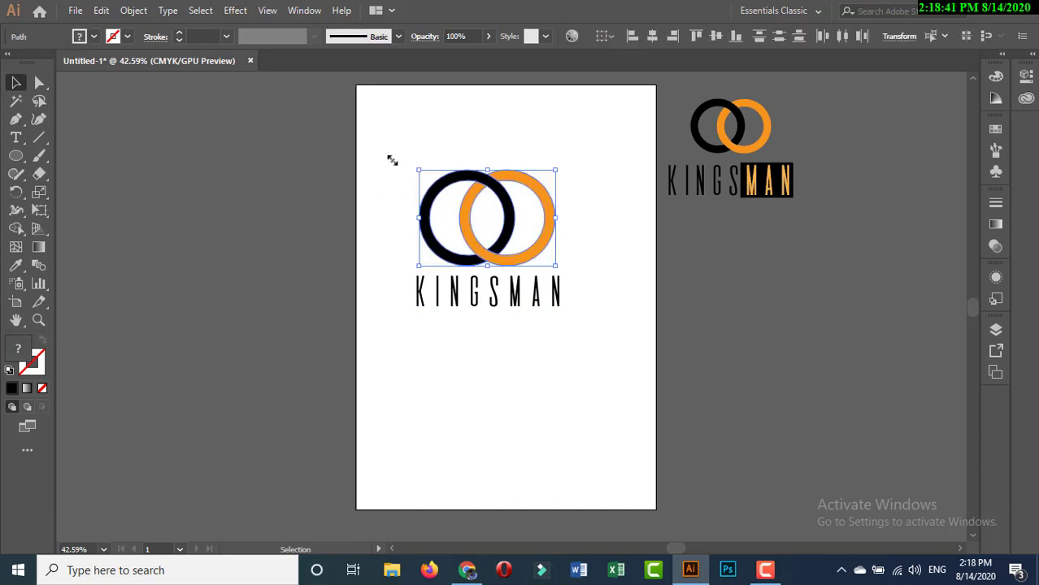
left_click(134, 10)
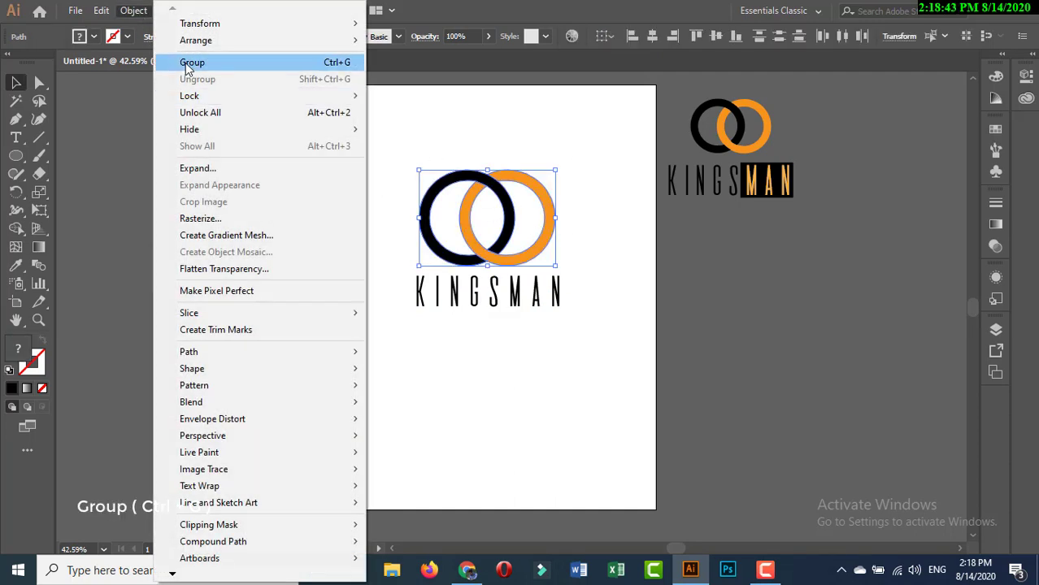
left_click(192, 63)
left_click(388, 161)
left_click_drag(367, 144, 588, 336)
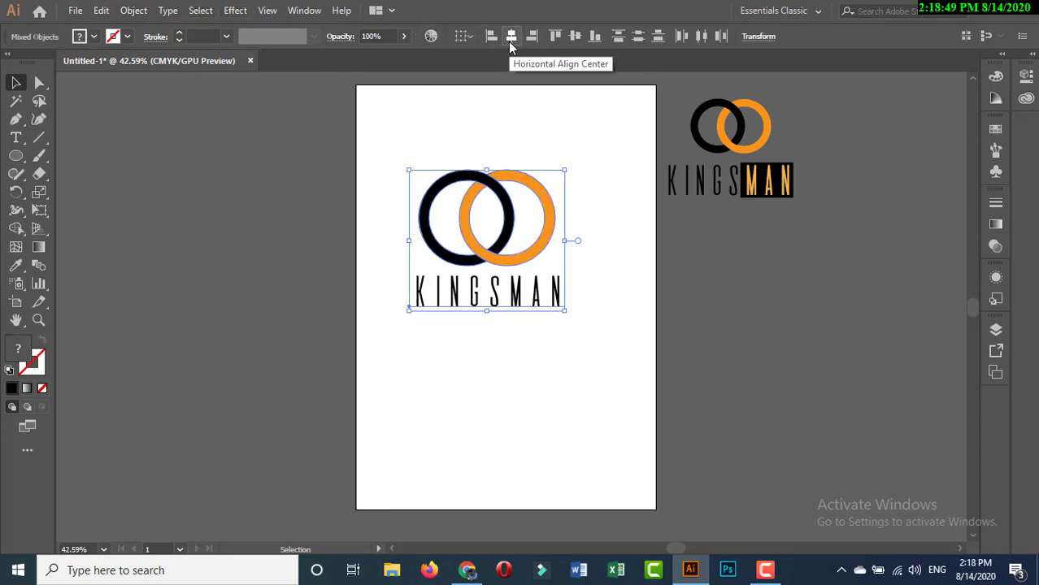
left_click(534, 140)
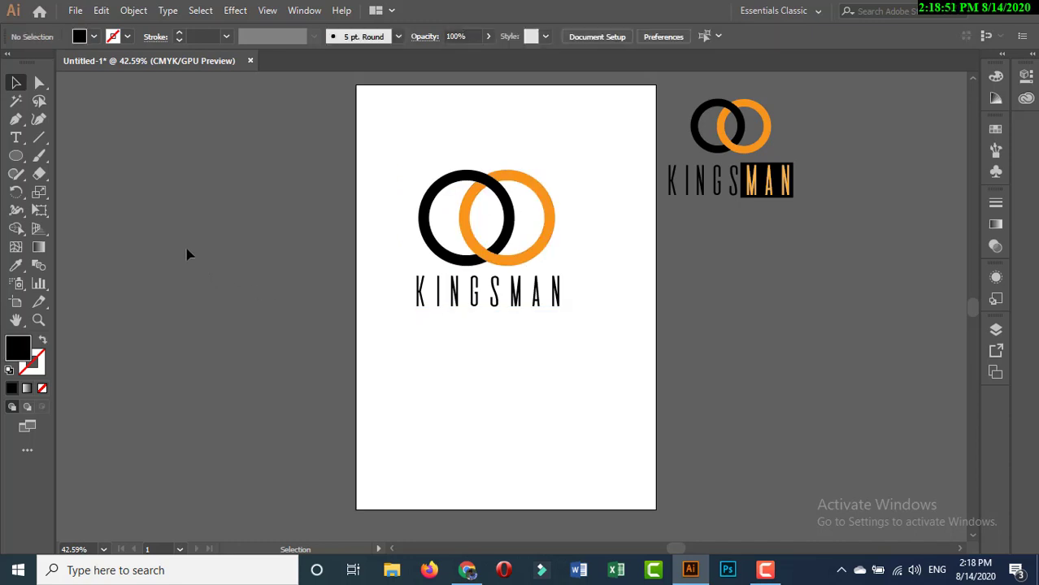
Draw a black rectangle without stroke that covers the letters MAN of the KINGSMAN text.
left_click_drag(22, 161, 65, 158)
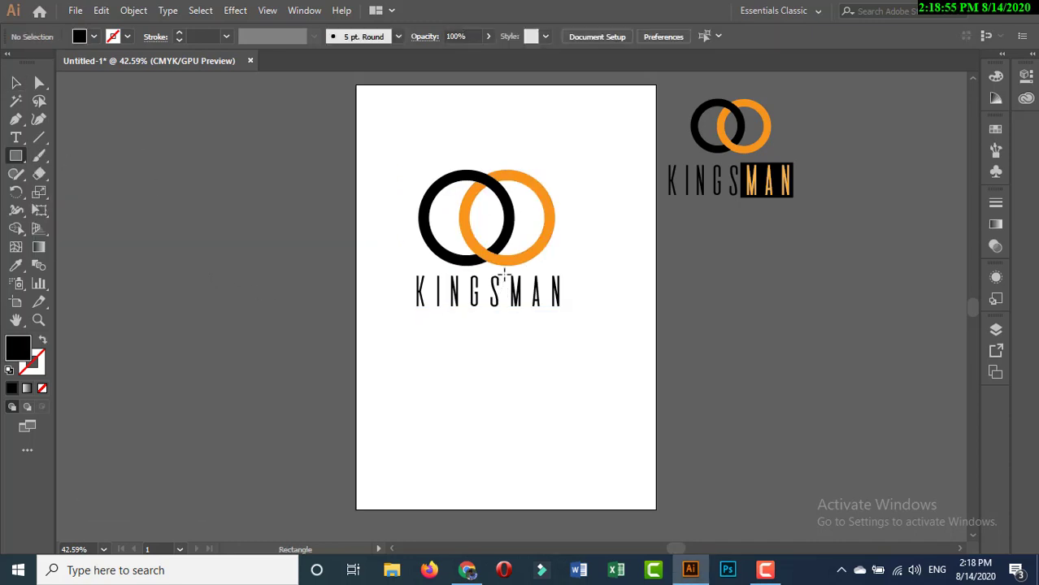
mouse_move(514, 296)
left_mouse_down()
mouse_move(564, 296)
mouse_move(563, 307)
left_mouse_up()
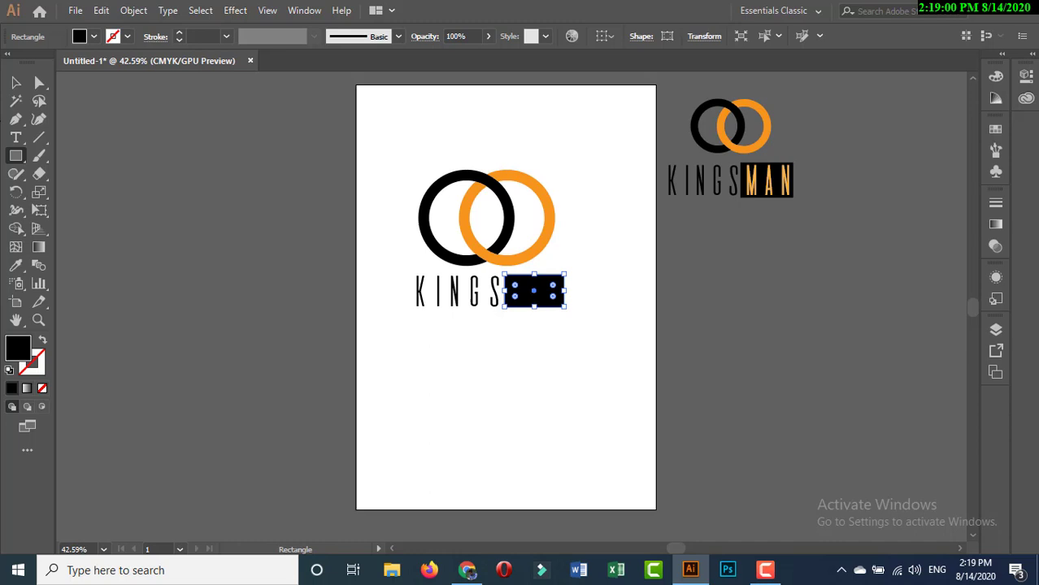
left_click(16, 82)
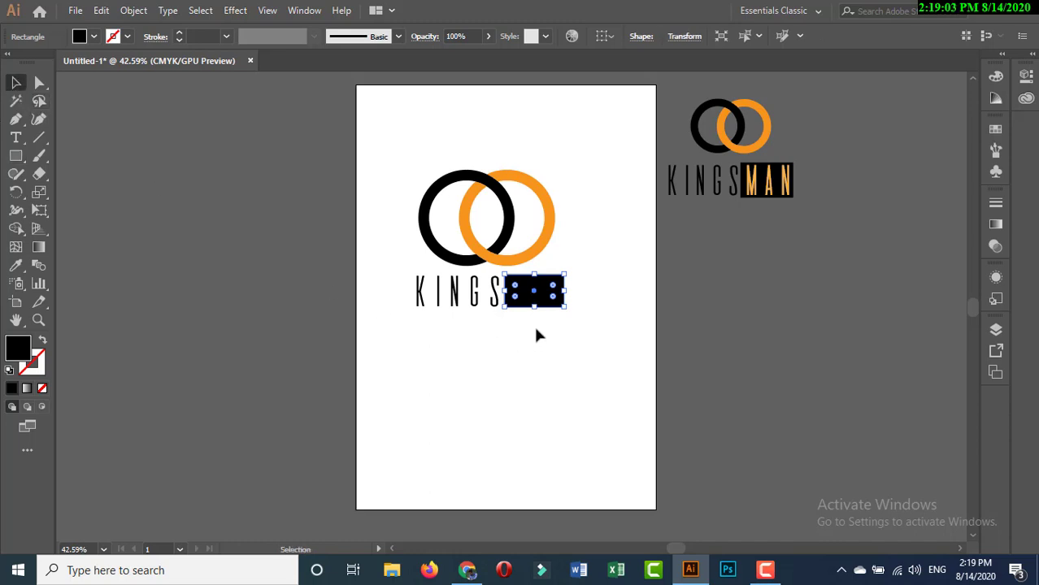
left_click(535, 329)
Send the black rectangle over the letters MAN to the back of the stacking order.
left_click(39, 320)
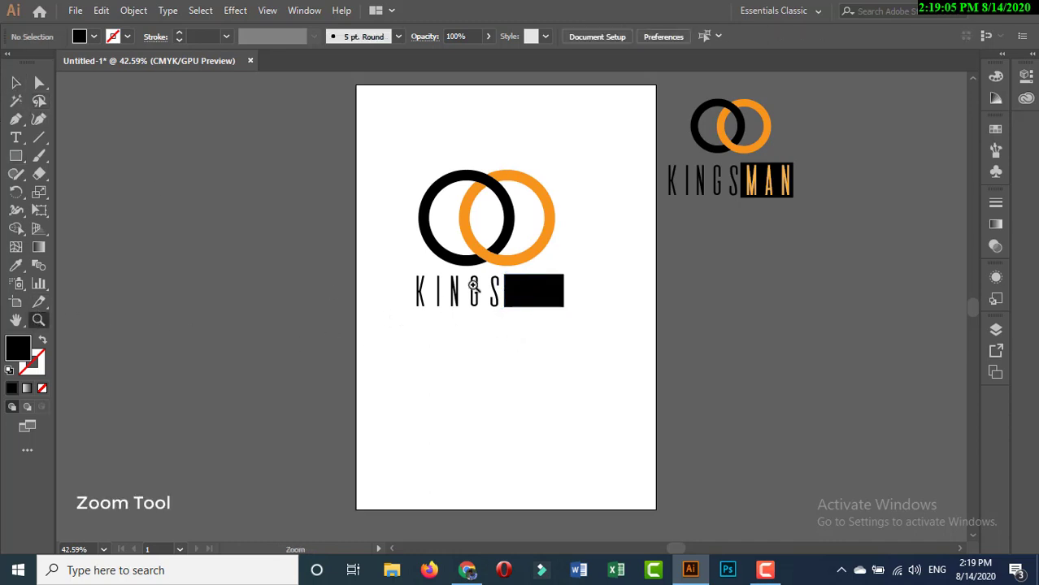
left_click_drag(502, 250, 647, 304)
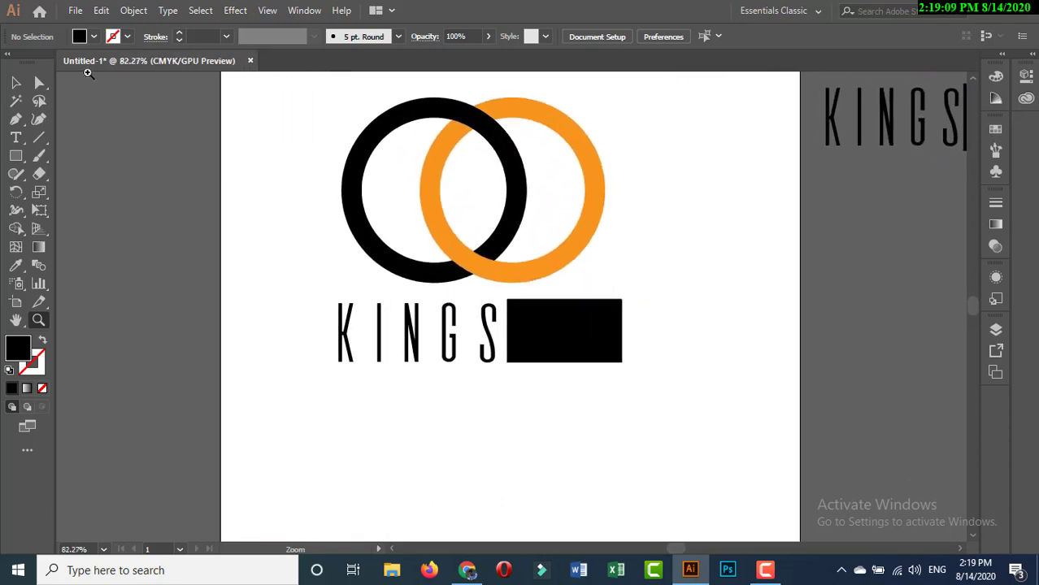
key("v")
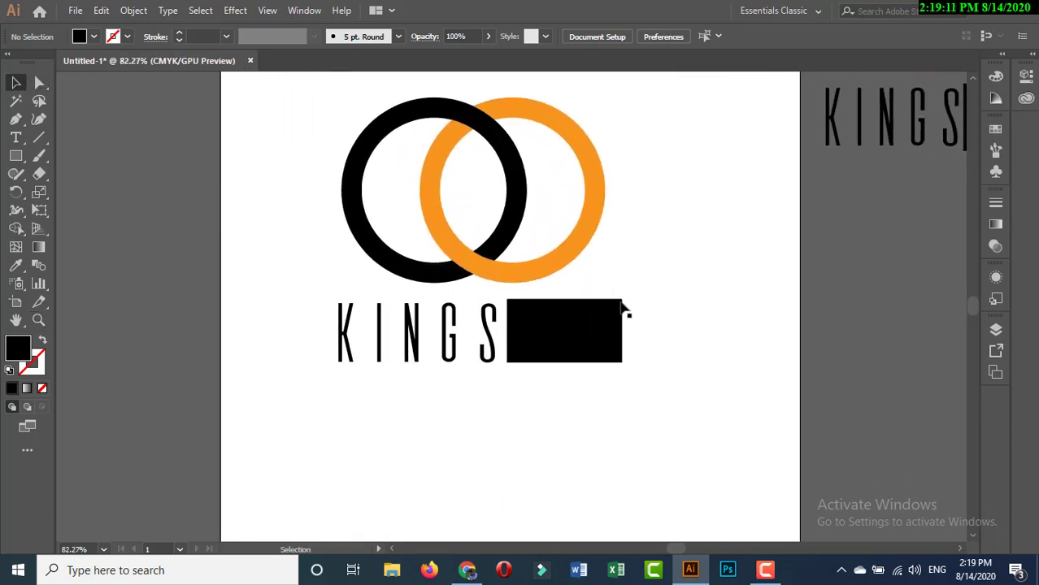
left_click(618, 305)
left_click(100, 11)
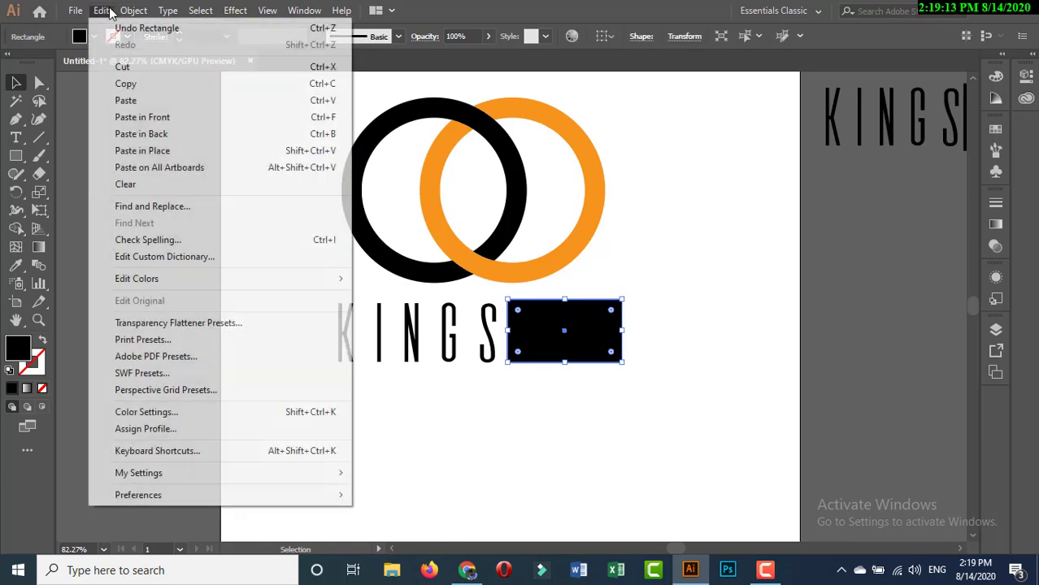
mouse_move(133, 11)
mouse_move(205, 41)
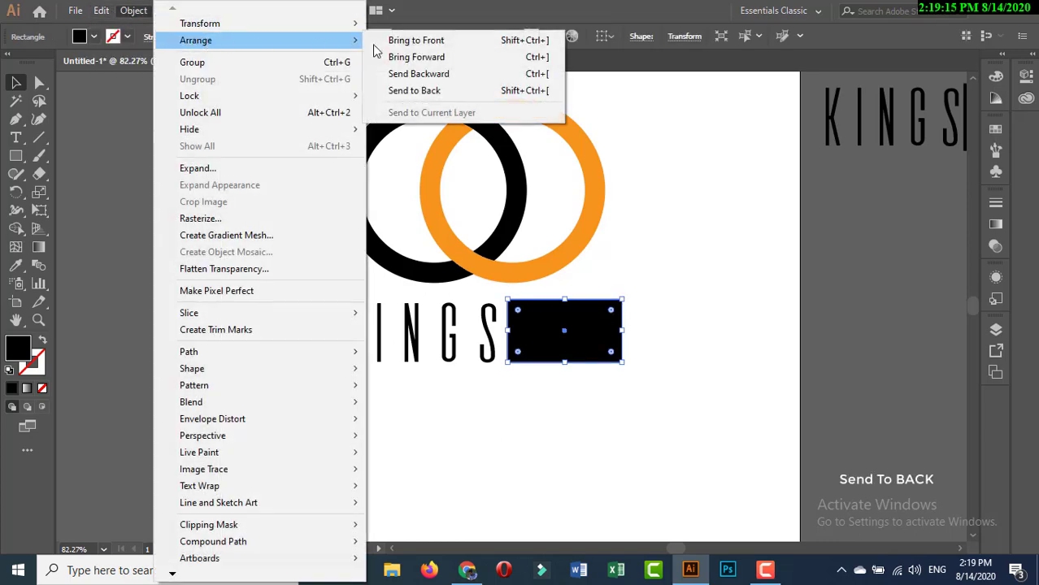
left_click(425, 90)
left_click(706, 253)
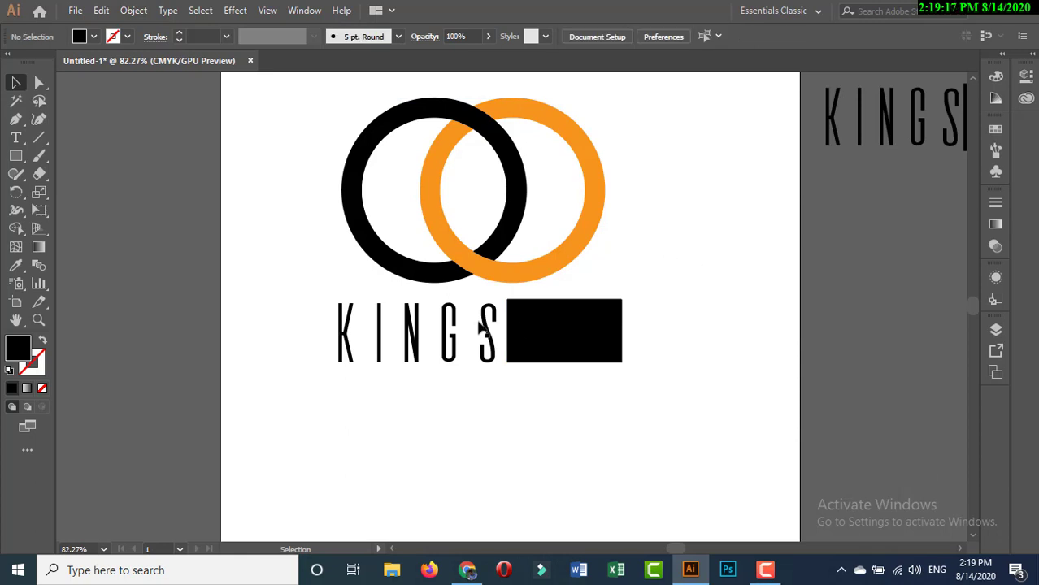
Change the fill of only the letters MAN in the KINGSMAN text to the orange swatch.
left_click(490, 323)
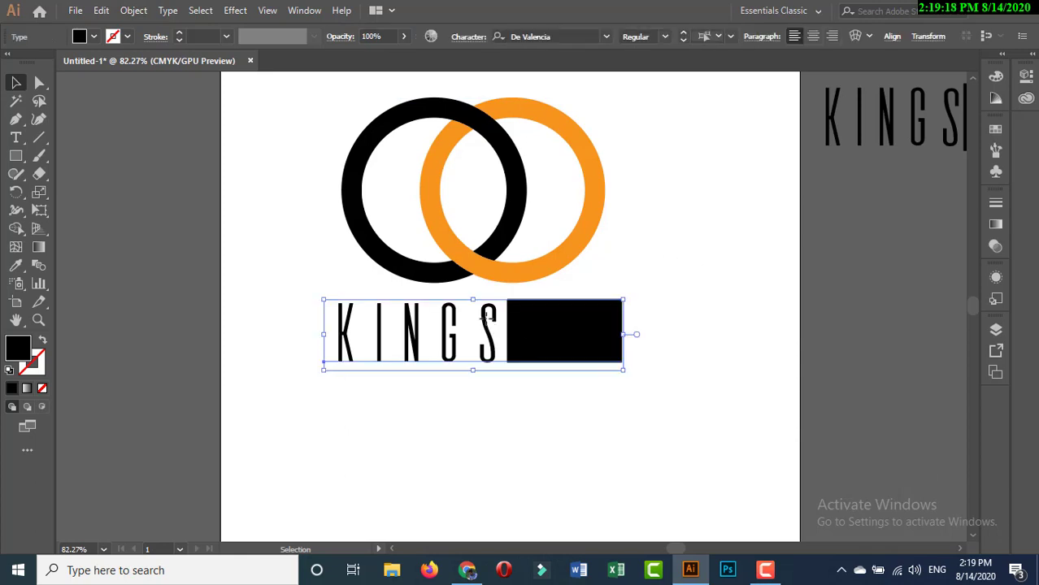
left_click(14, 140)
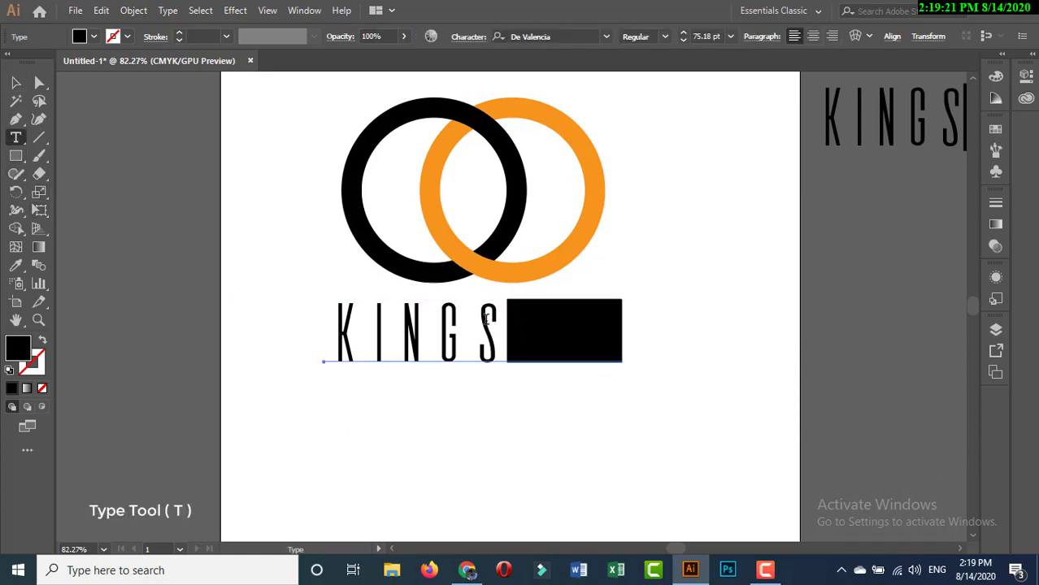
left_click(499, 323)
left_click_drag(515, 322, 614, 325)
left_click(94, 37)
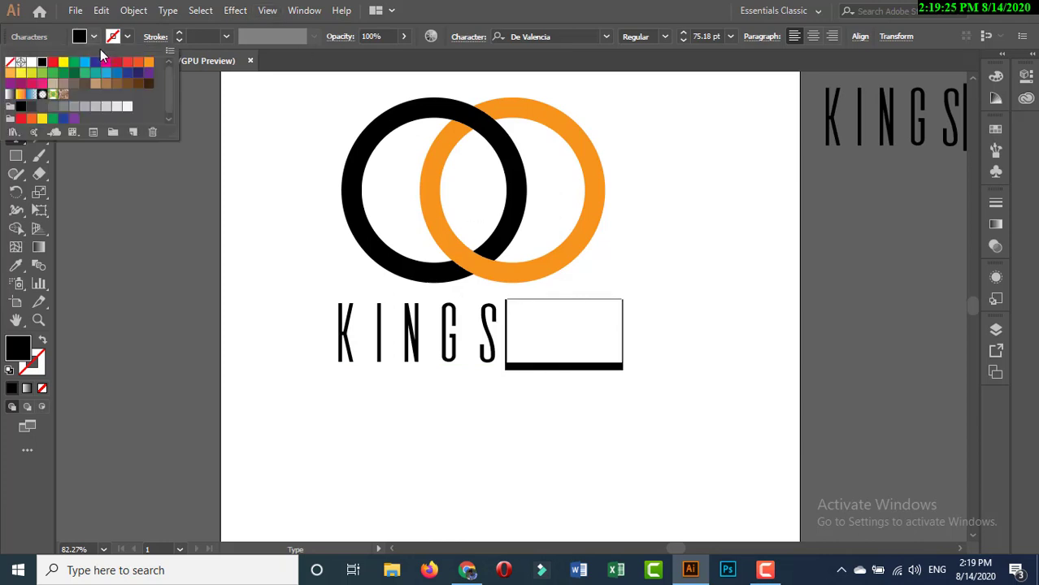
left_click(147, 62)
key("Escape")
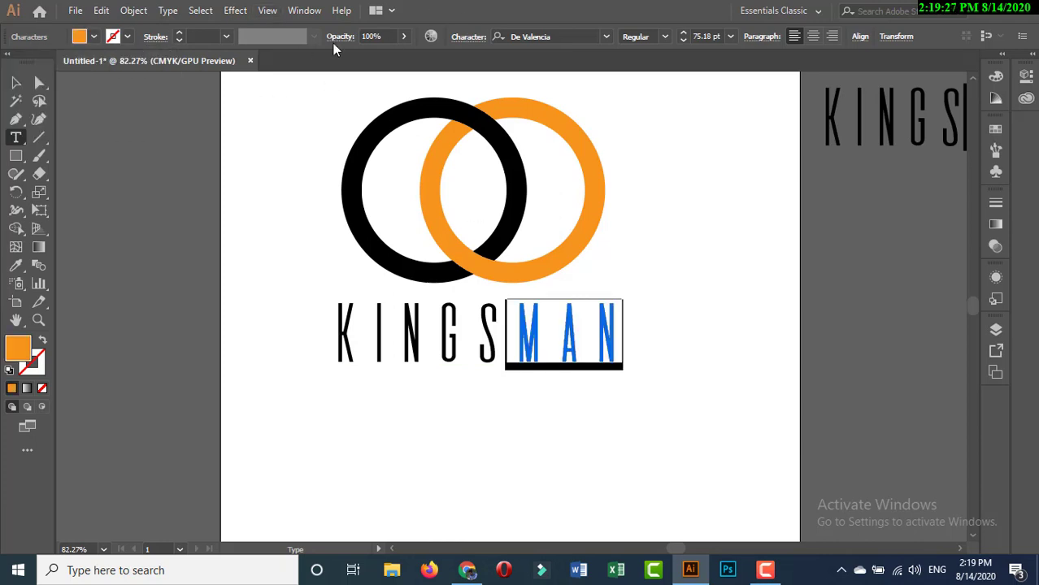
left_click(15, 82)
left_click(234, 211)
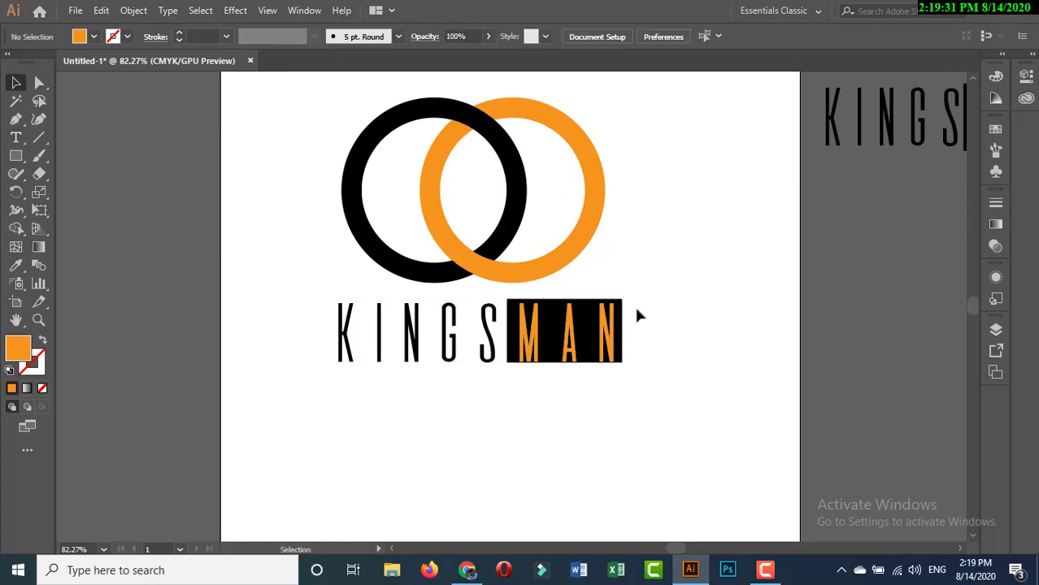
Align the KINGSMAN text and the black rectangle on their vertical centres.
left_click(620, 325)
left_click_drag(647, 288, 580, 374)
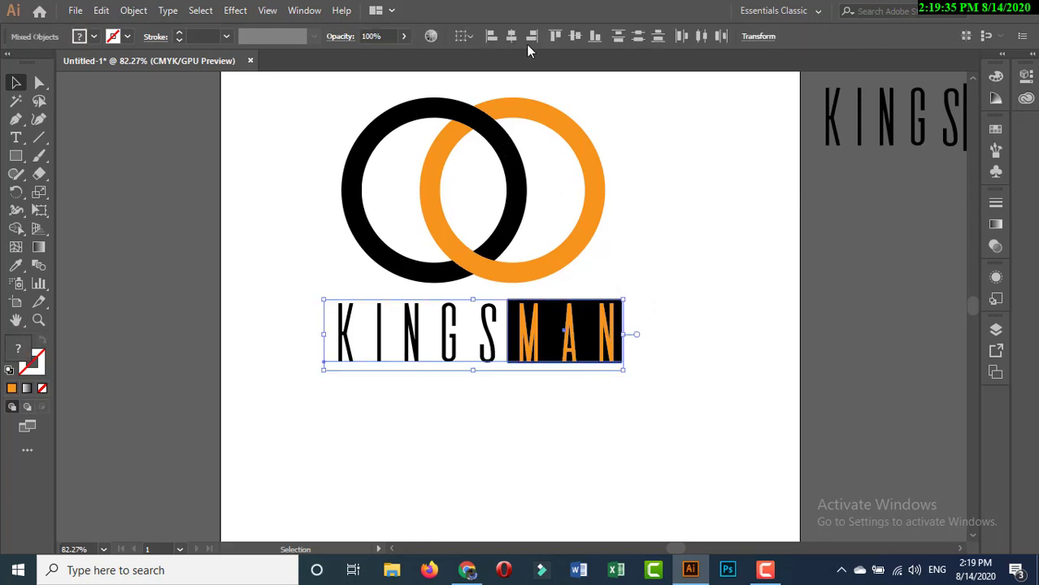
left_click(575, 40)
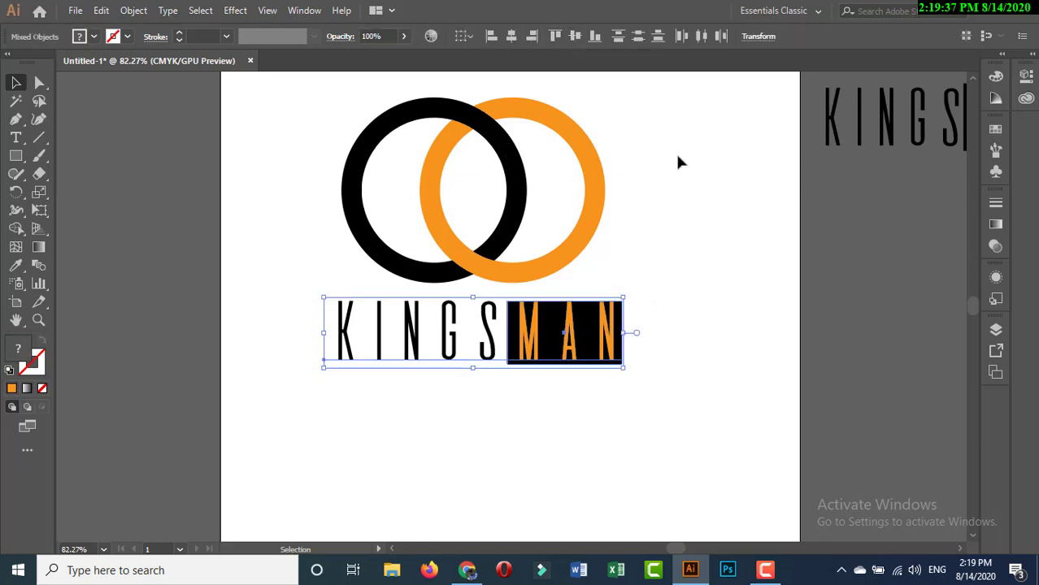
left_click(632, 365)
Extend the black rectangle slightly at its upper and lower edges to leave a margin around the letters MAN.
scroll(633, 366, "up", 2)
left_click(598, 451)
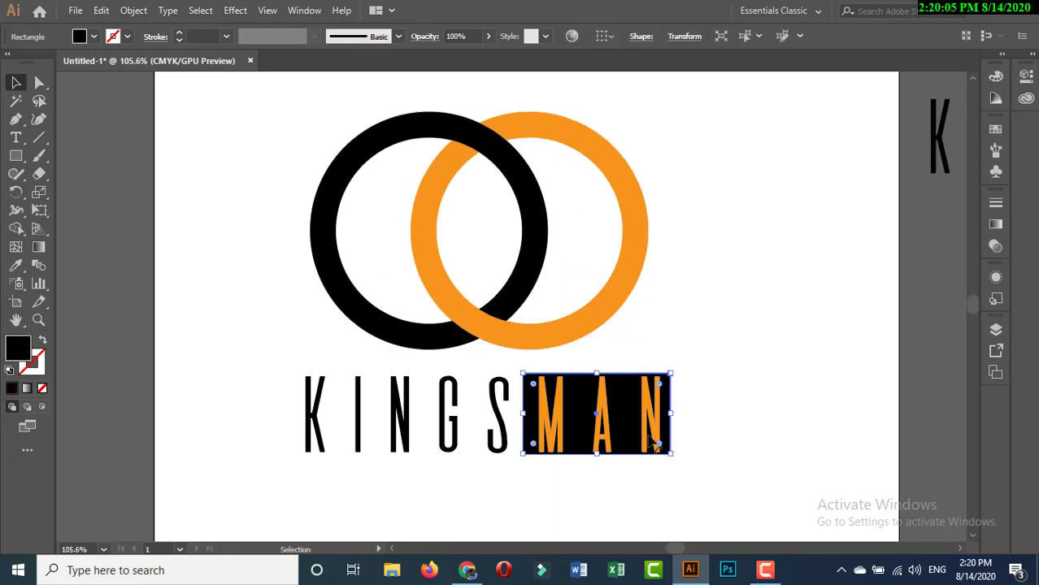
left_click_drag(597, 453, 595, 455)
left_click_drag(599, 373, 599, 371)
left_click(694, 379)
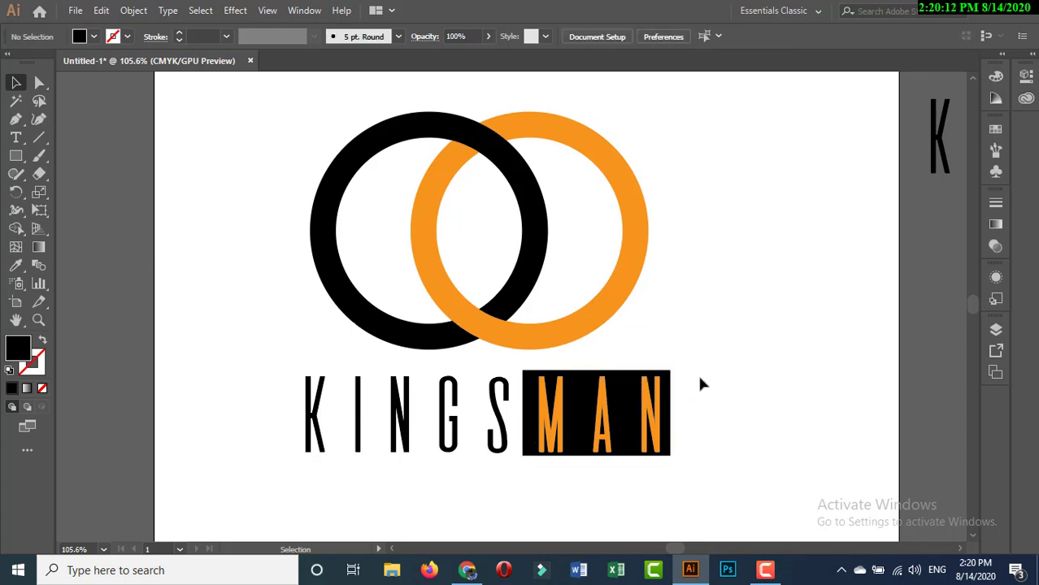
Unlock all locked objects, including the reference logo beside the artboard, and clear the selection.
key("ctrl+0")
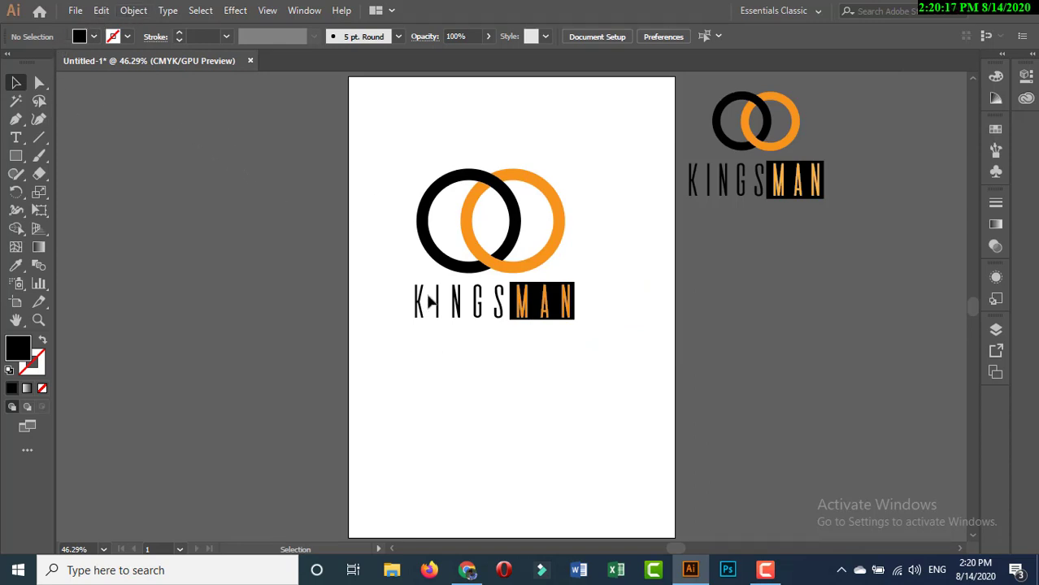
left_click(136, 11)
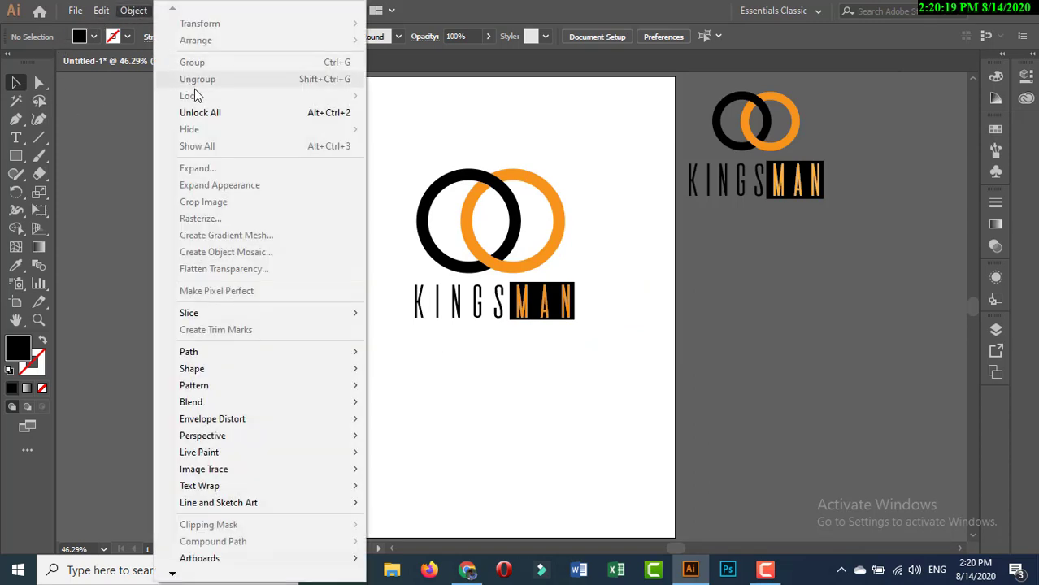
left_click(207, 114)
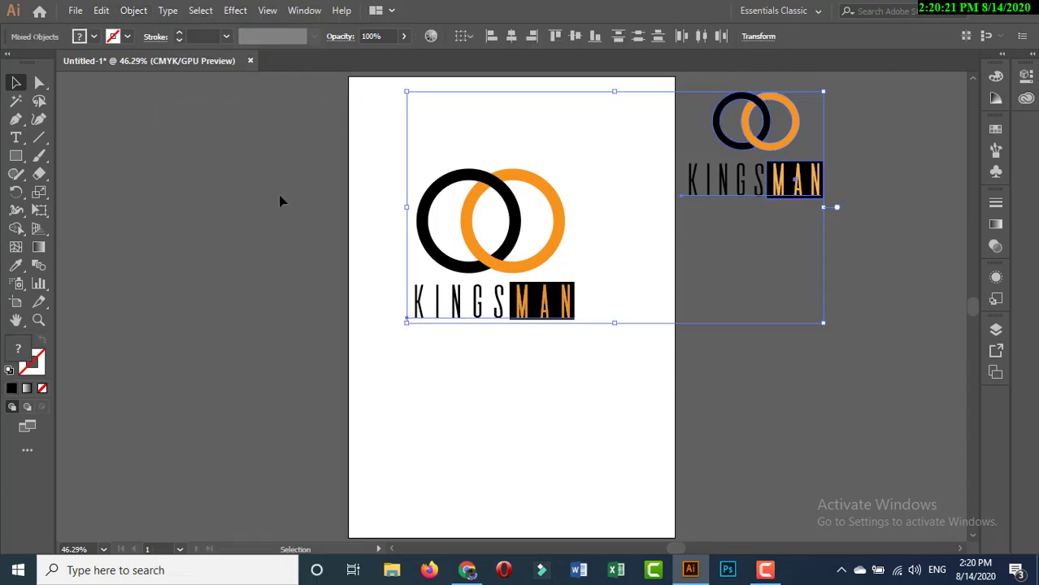
left_click(365, 209)
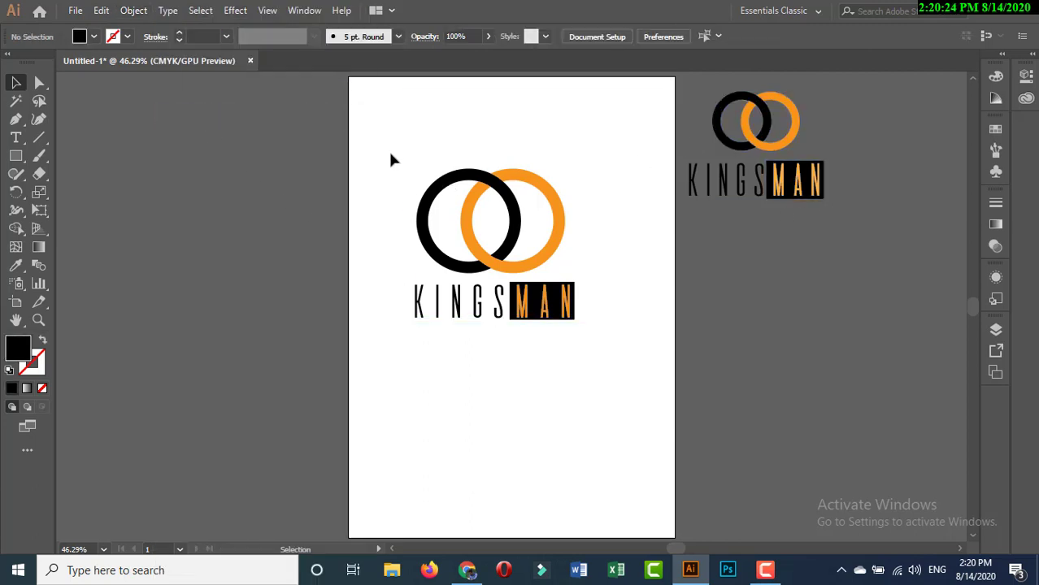
Scale the ring group down proportionally and place it centred just above the KINGSMAN text.
left_click_drag(391, 160, 550, 263)
left_click_drag(507, 228, 514, 237)
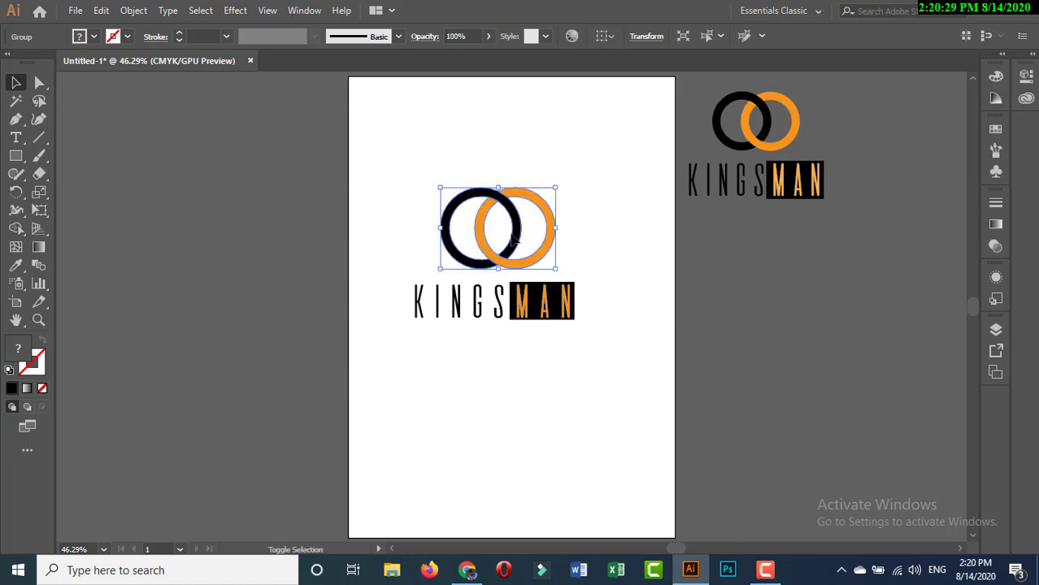
left_click(746, 233)
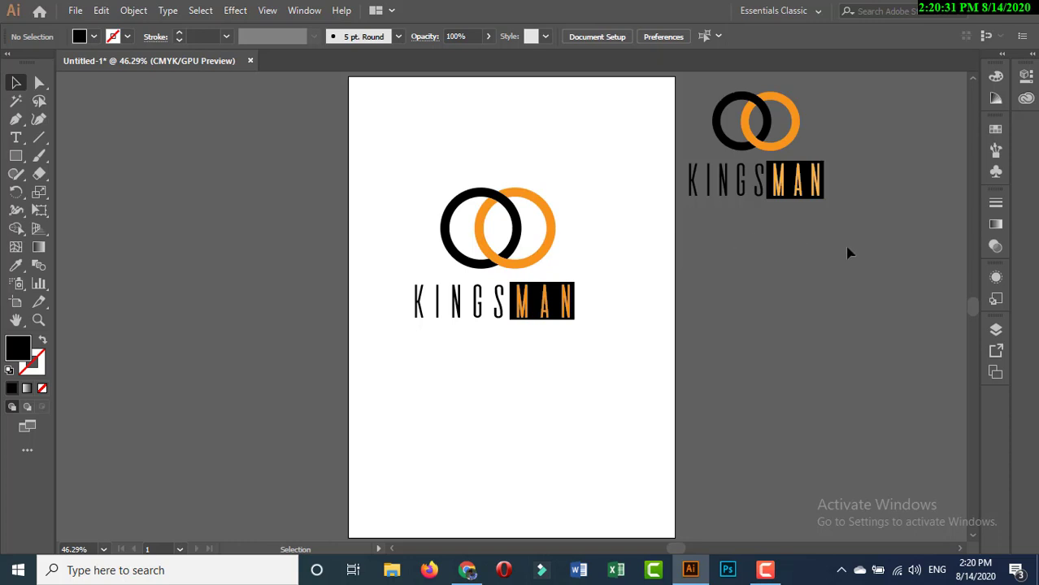
Delete the complete reference logo beside the artboard.
left_click_drag(676, 120, 661, 95)
key("Delete")
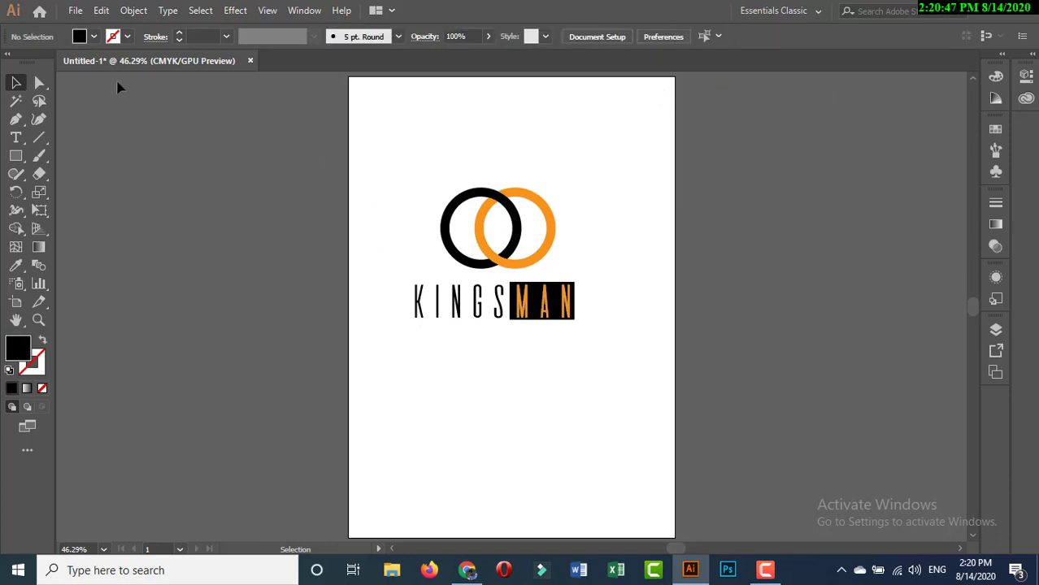
Export the artwork as a PNG named KINGSMAN to the Desktop folder.
left_click(74, 12)
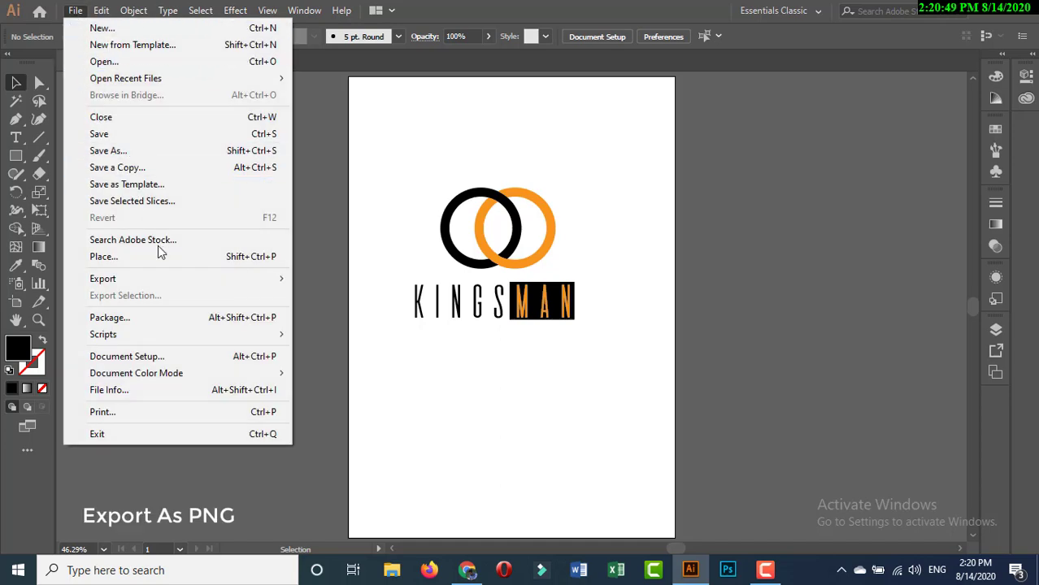
mouse_move(164, 280)
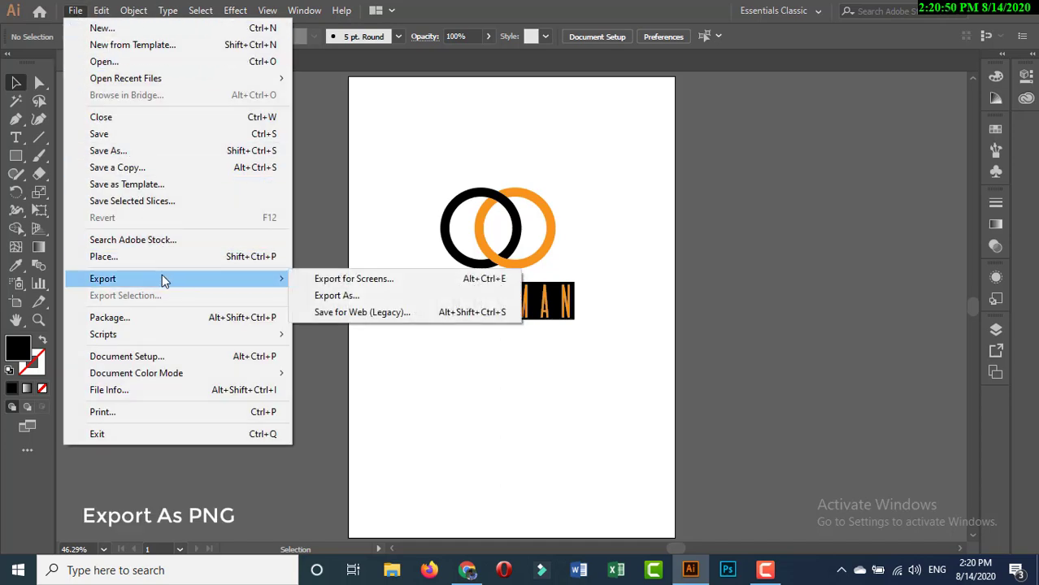
left_click(349, 295)
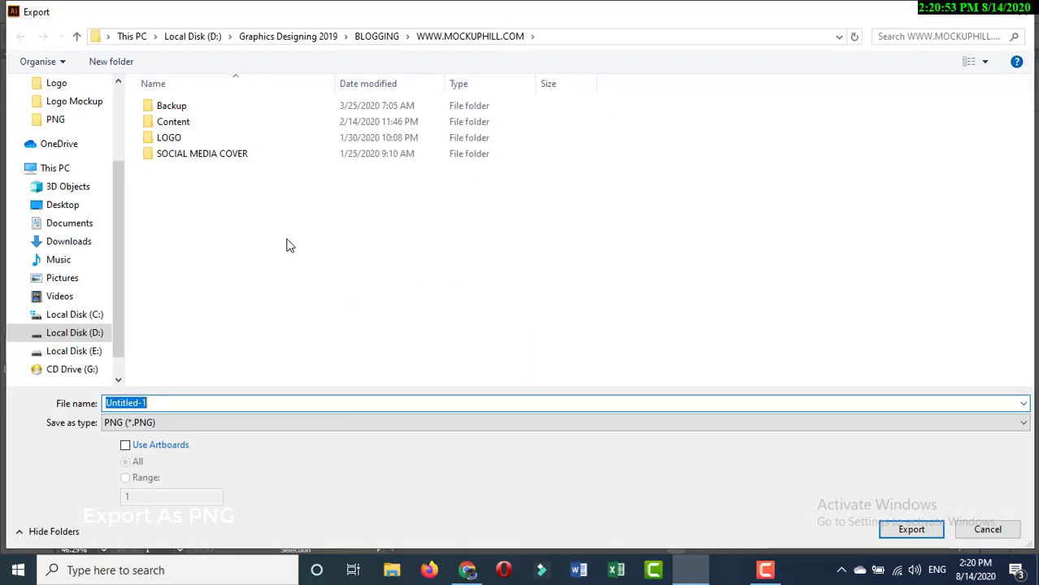
left_click(119, 112)
left_click(66, 114)
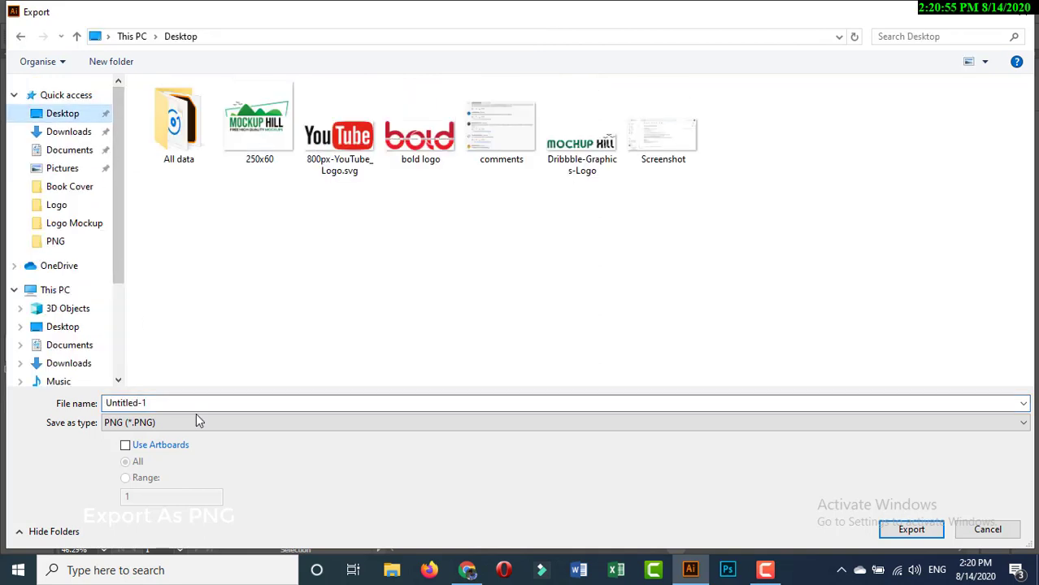
type("KINGSMAN")
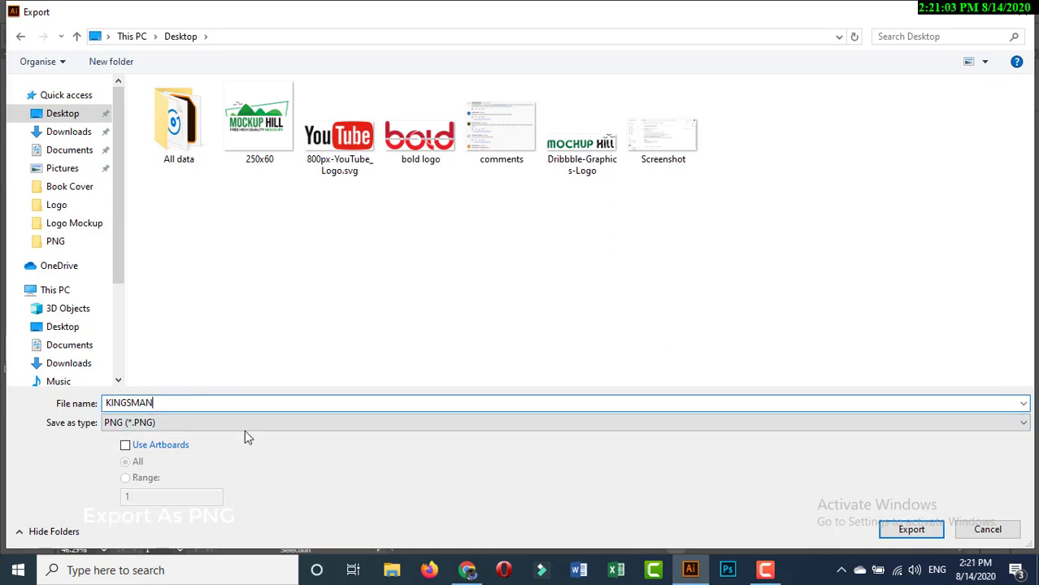
left_click(909, 529)
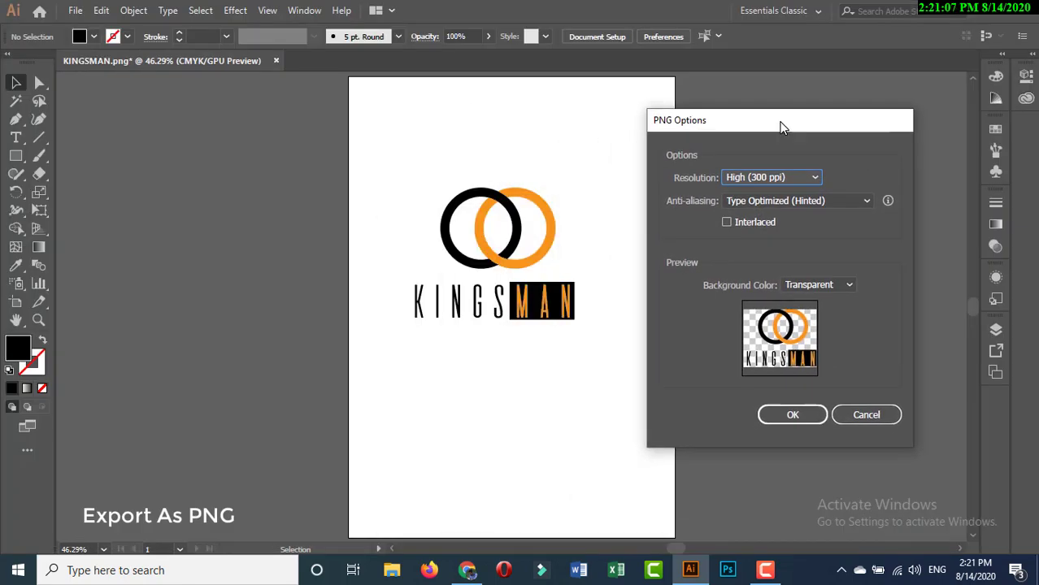
Confirm the PNG options with High (300 ppi) resolution, Type Optimized (Hinted) anti-aliasing and a transparent background.
left_click(786, 197)
left_click(761, 251)
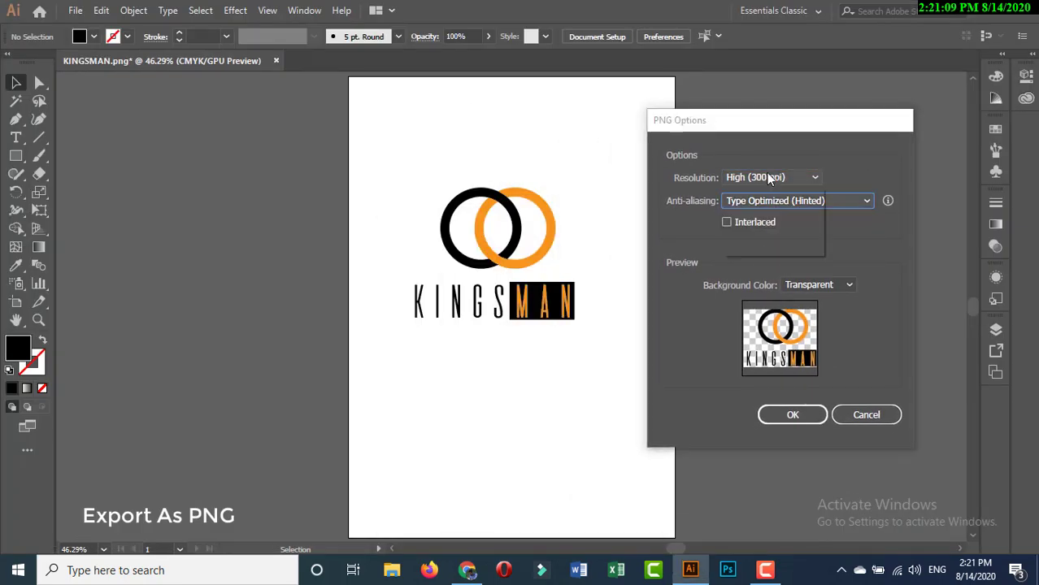
left_click(766, 175)
left_click(756, 226)
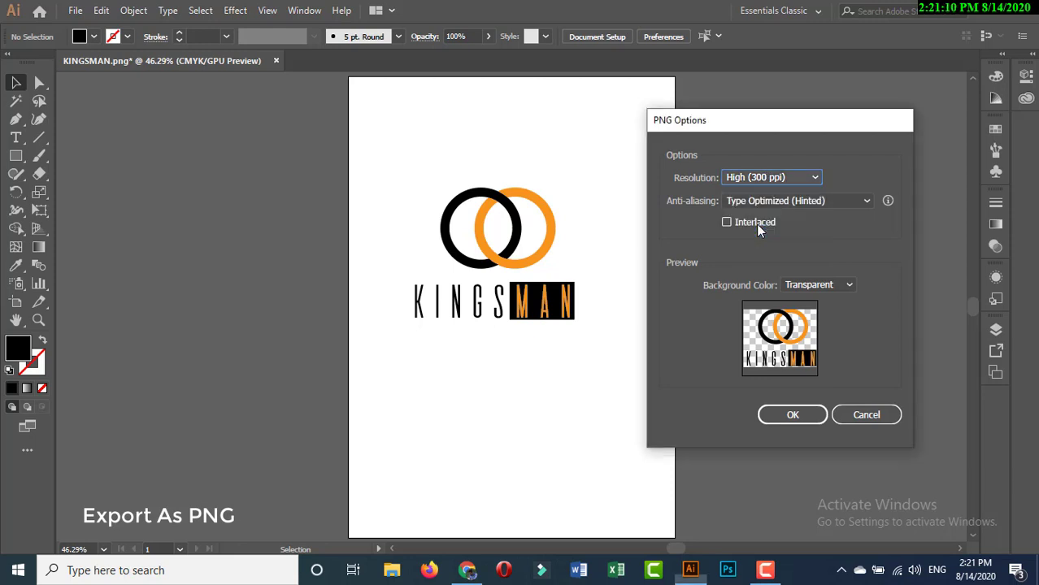
left_click(830, 285)
left_click(825, 288)
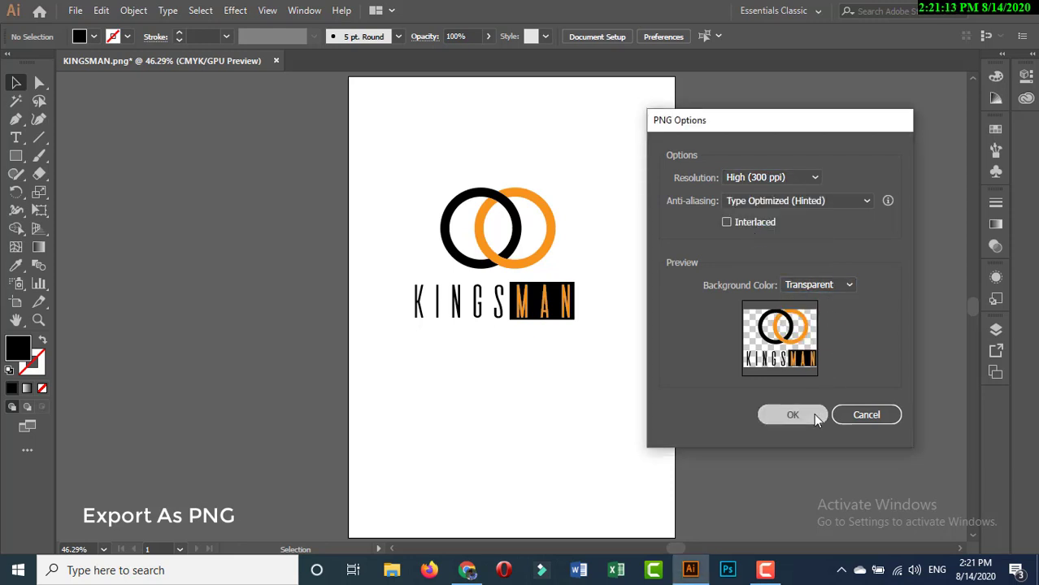
left_click(792, 414)
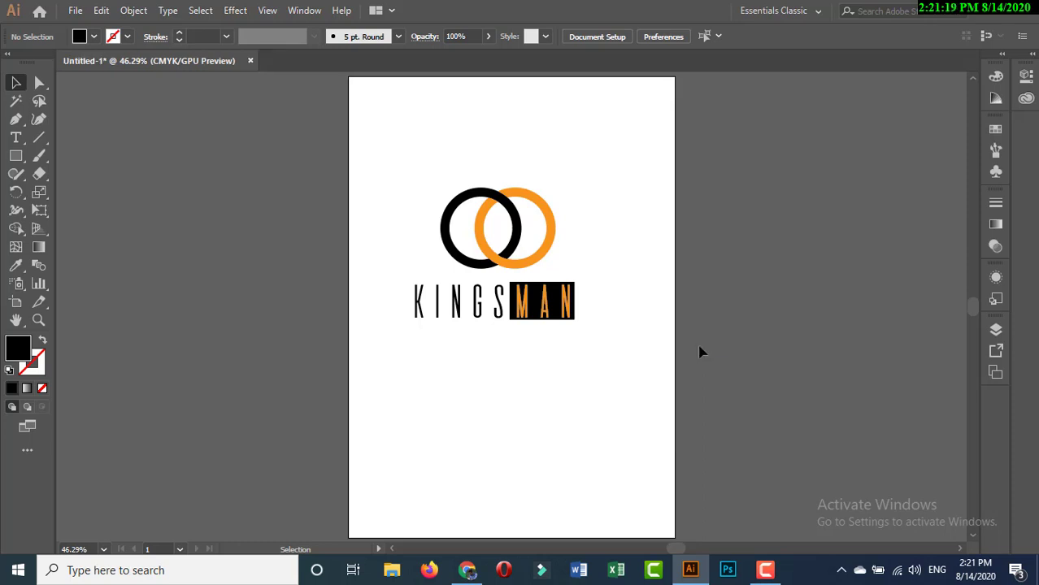
Minimize Illustrator to show the Windows desktop and refresh it.
left_click(951, 7)
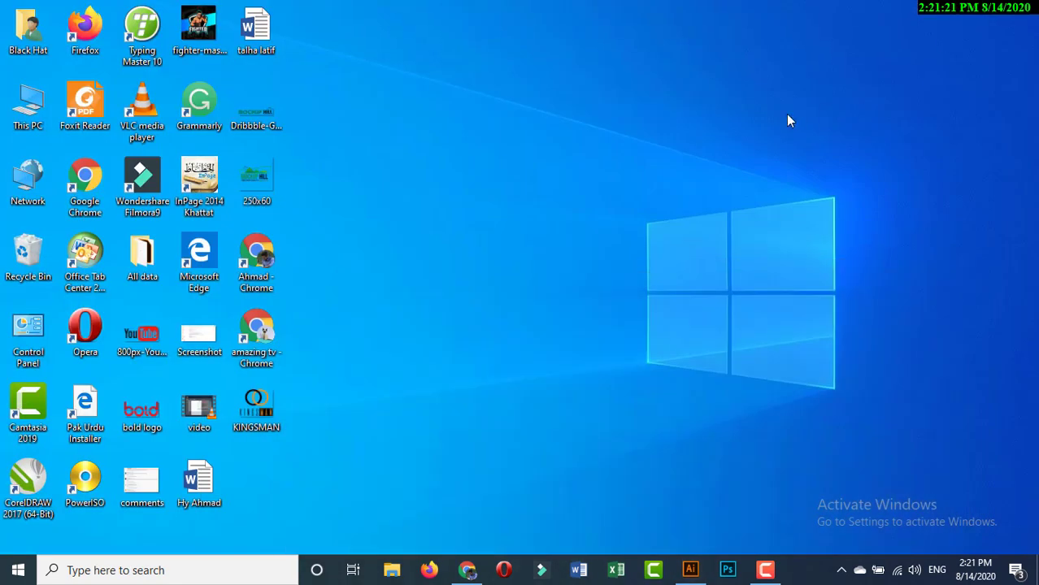
right_click(576, 78)
left_click(589, 124)
right_click(511, 105)
left_click(552, 150)
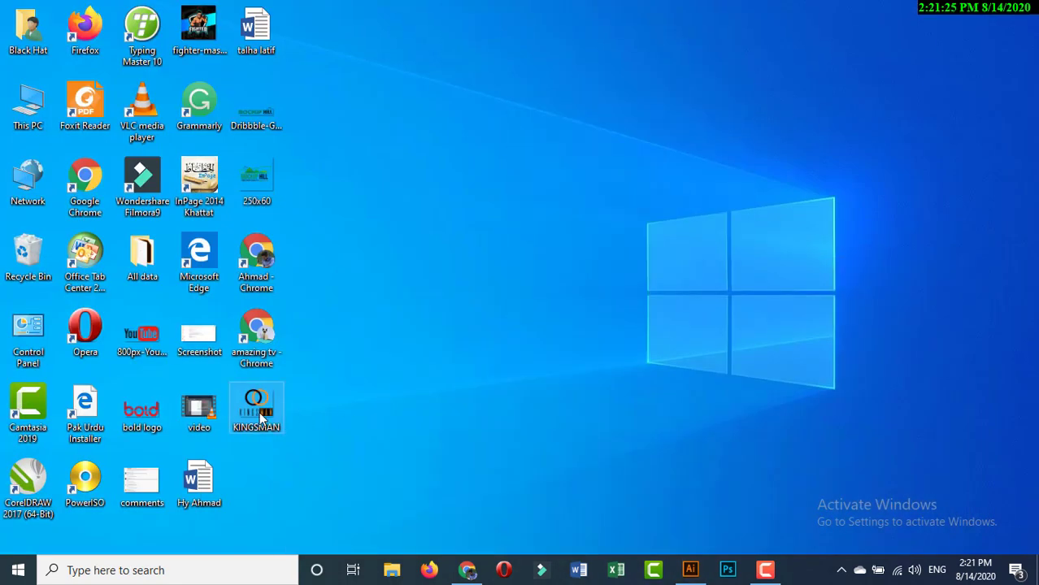
Open the exported KINGSMAN image from the desktop to check it, and close the viewer.
right_click(261, 419)
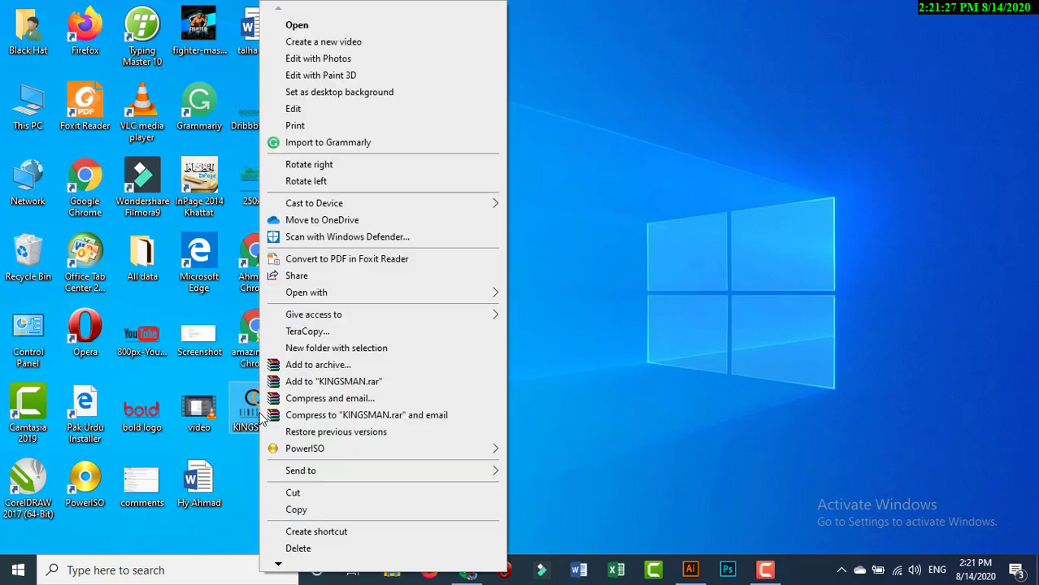
left_click(308, 27)
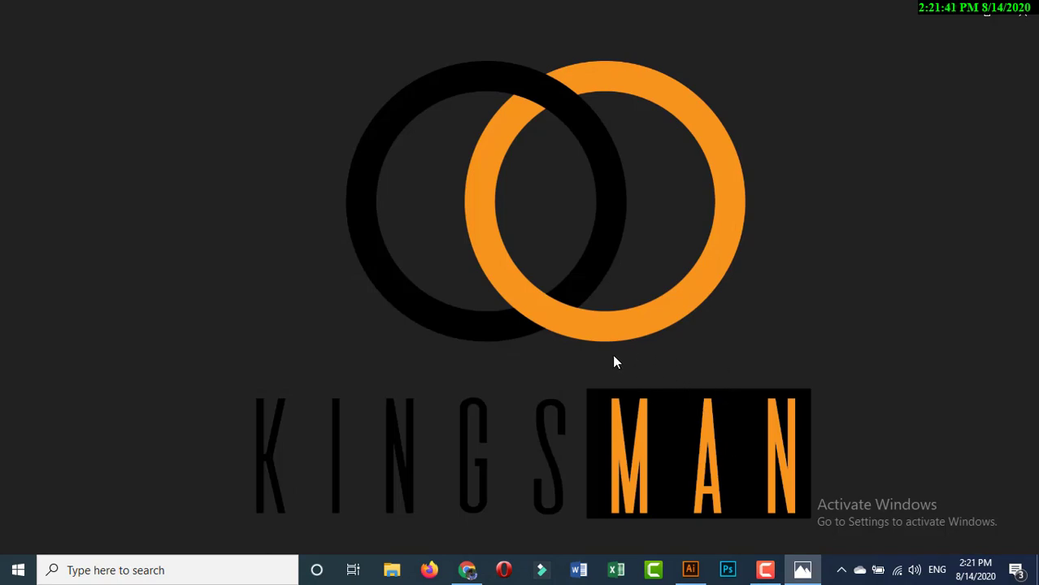
left_click(1025, 16)
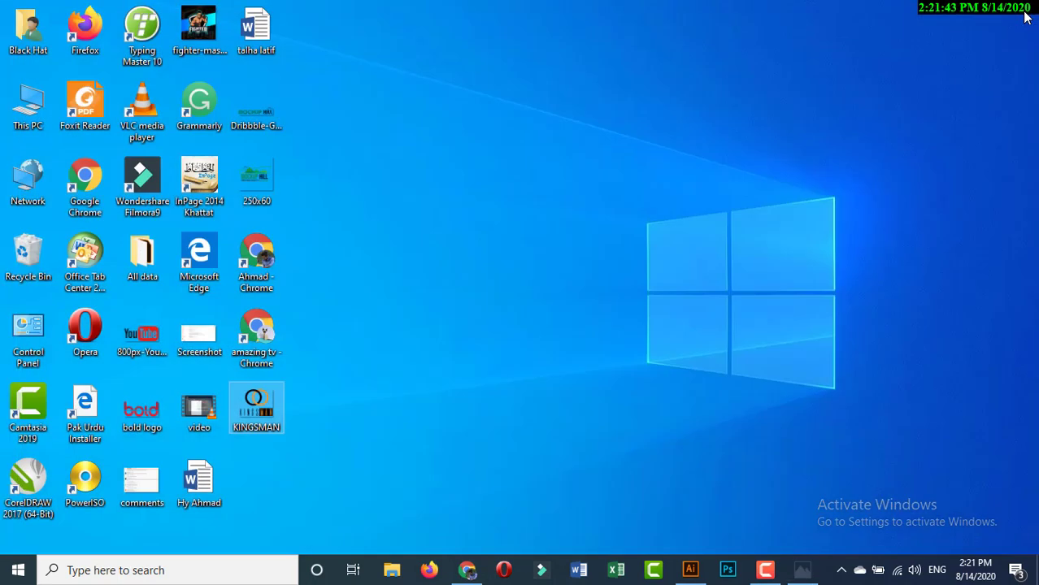
right_click(494, 163)
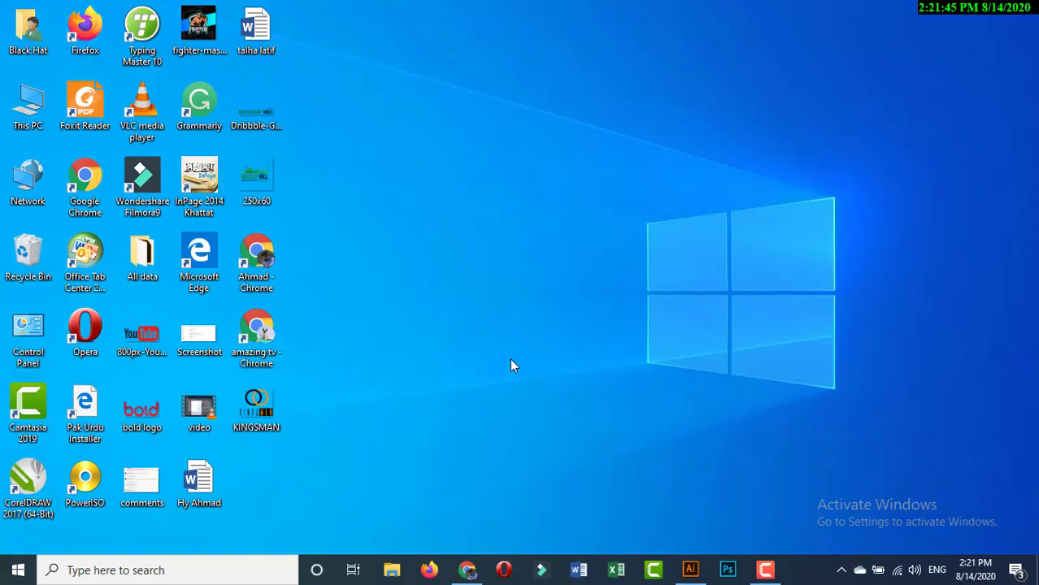
Switch to Chrome, search for MOCKUP GRAPHICS and open the mockupgraphics.com website from the results.
left_click(468, 568)
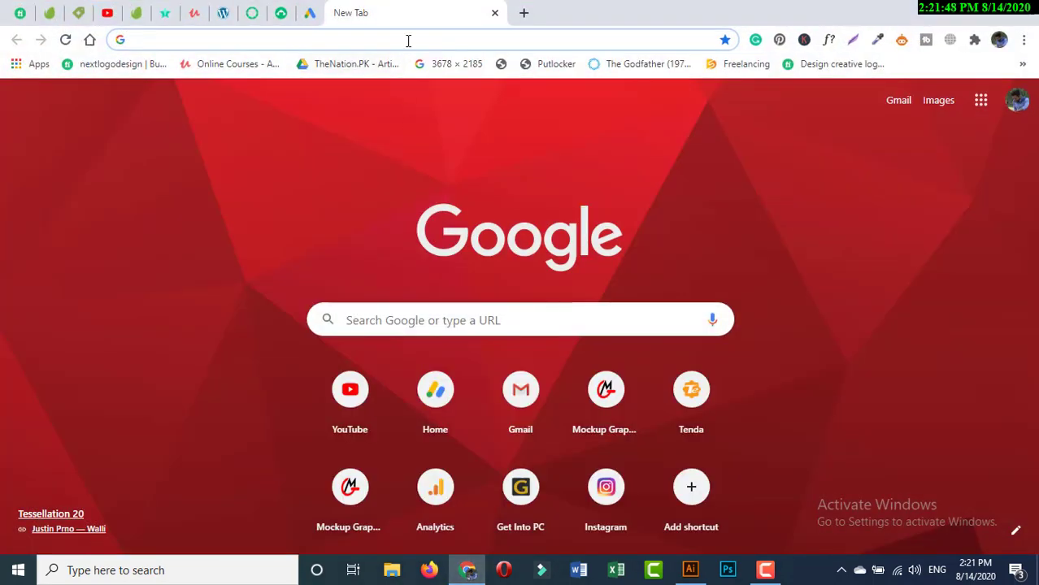
left_click(409, 40)
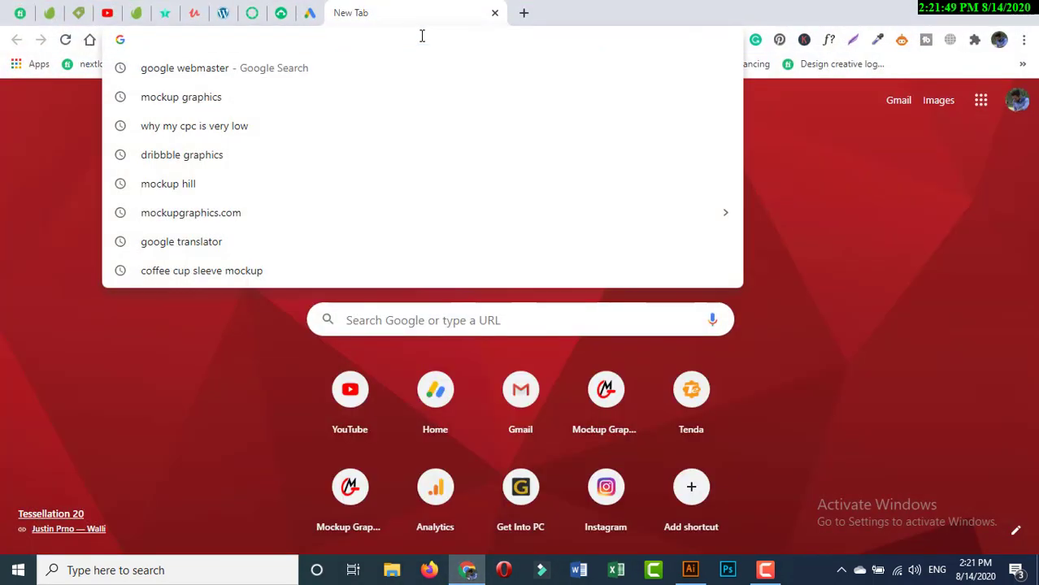
type("MOCK")
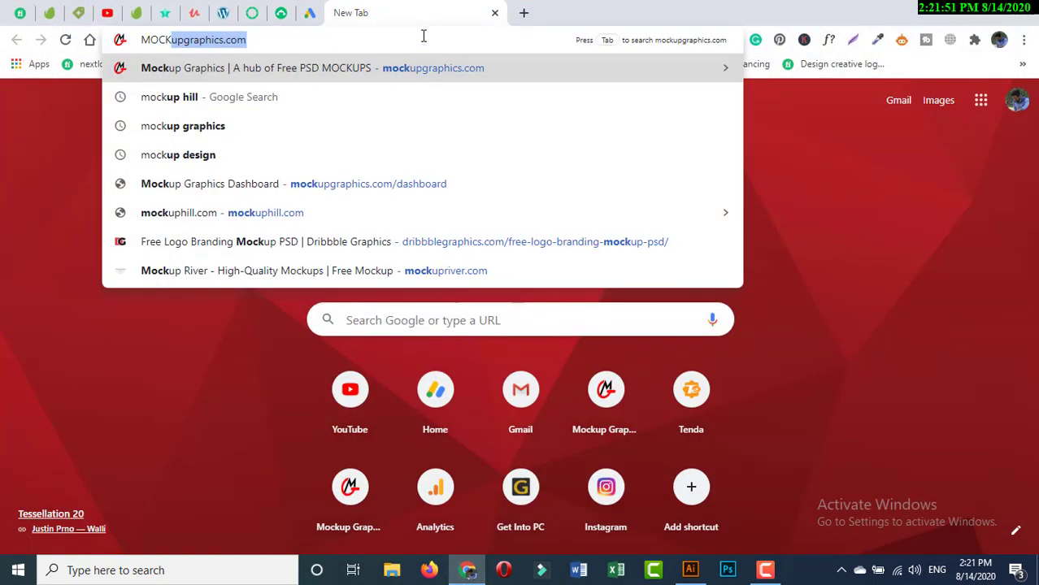
type("UP GRAPHICS")
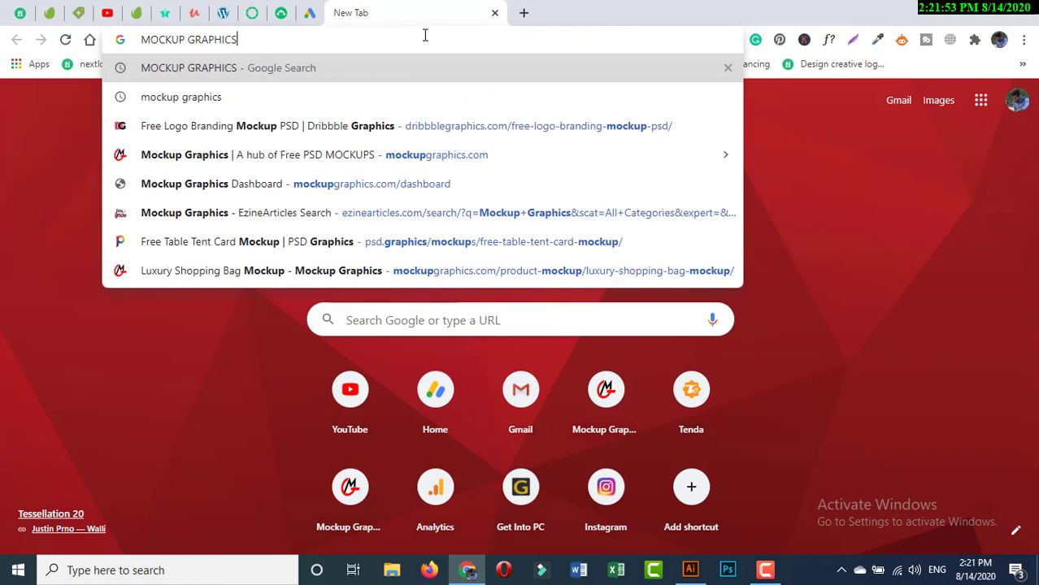
key("Return")
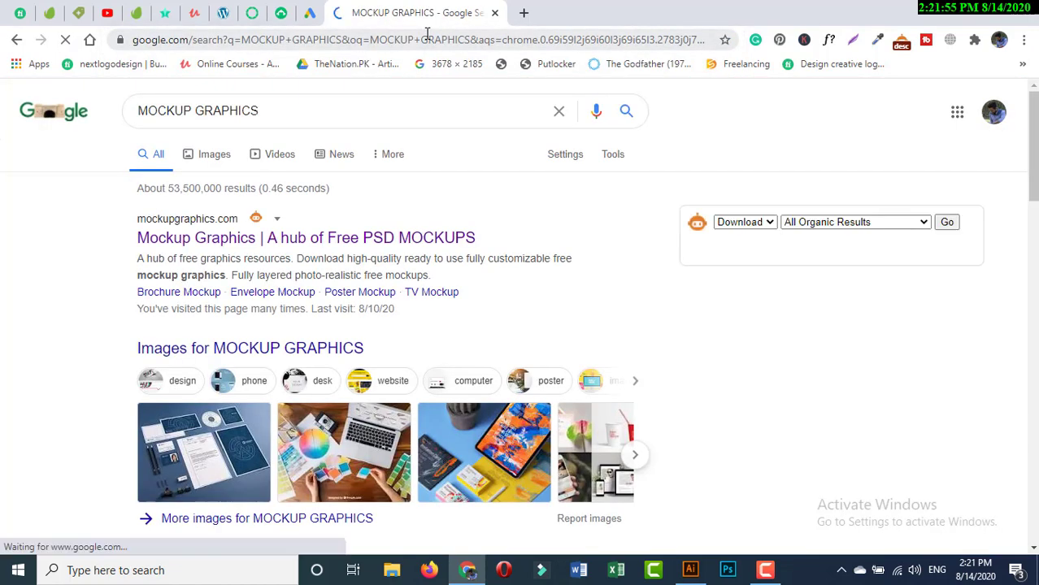
left_click(400, 238)
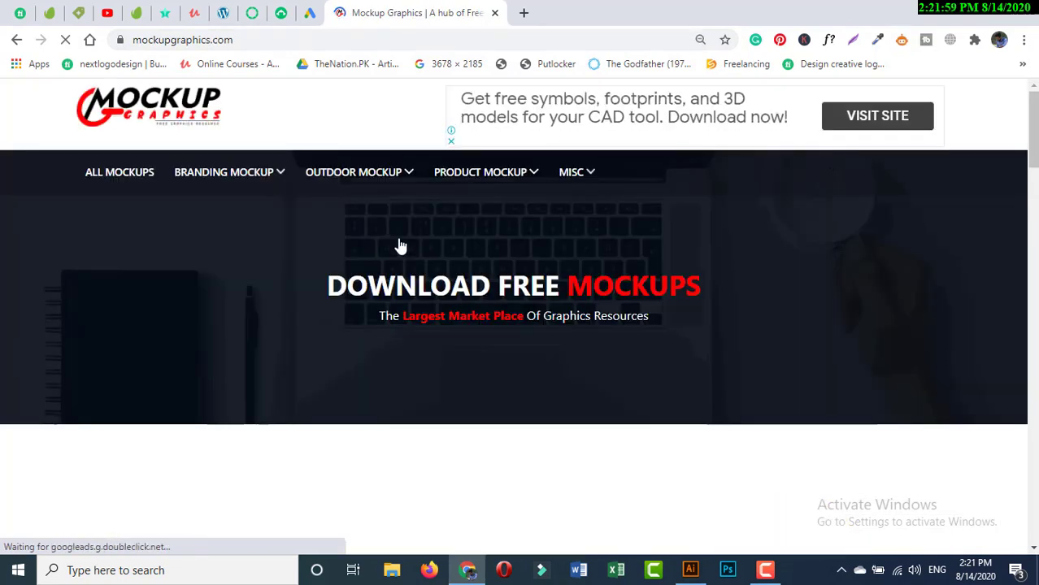
Browse the Logo Mockup category of the branding mockups and open the paper logo mockup with the Costa Coffee design.
mouse_move(229, 172)
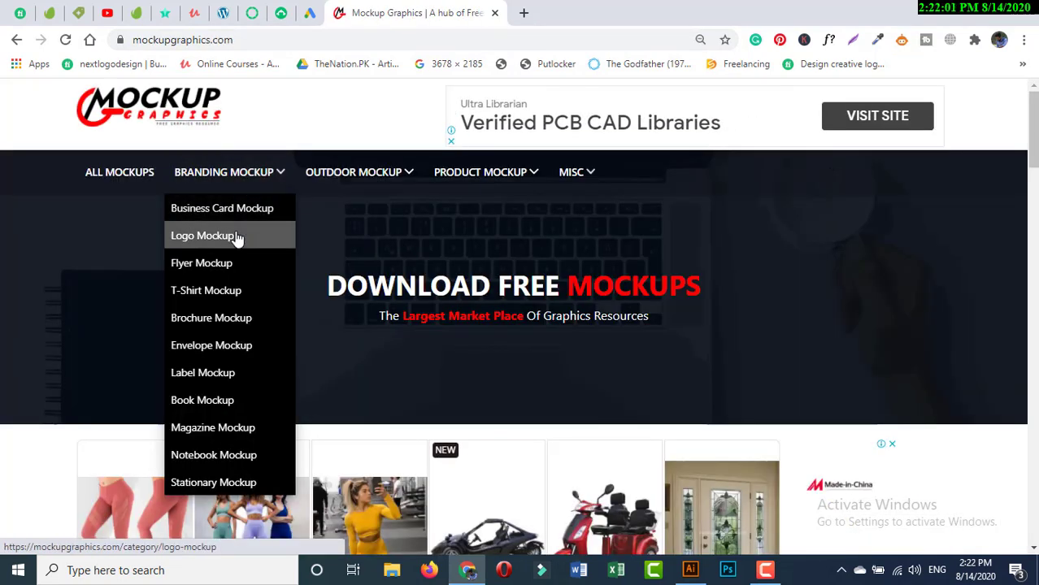
left_click(237, 236)
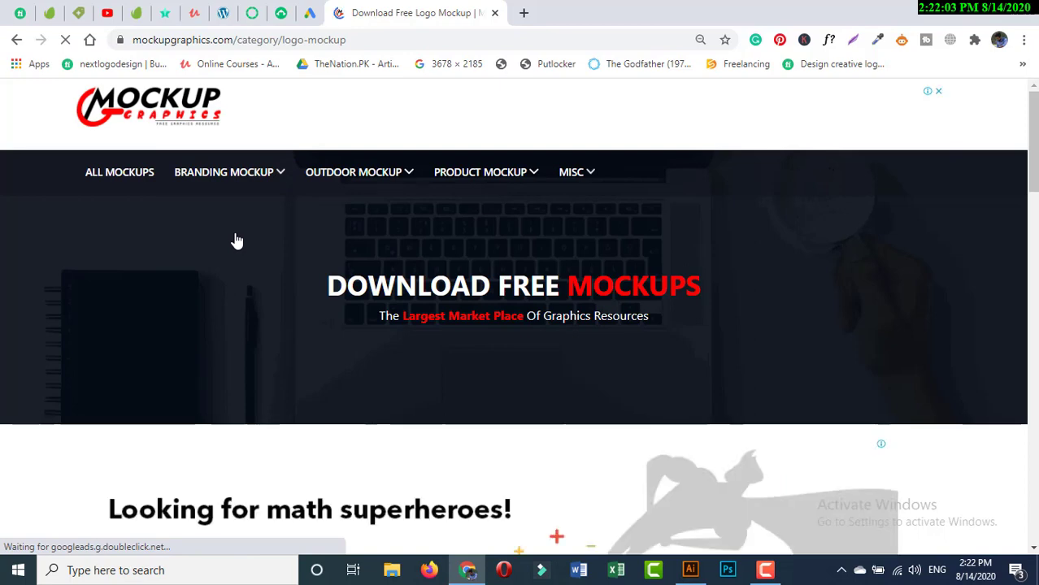
scroll(236, 241, "down", 5)
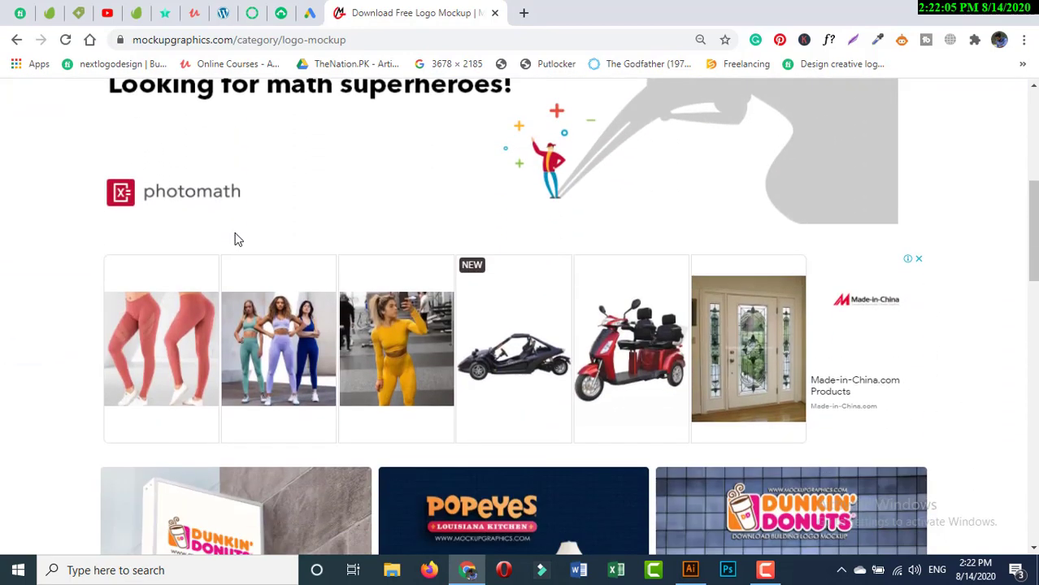
scroll(235, 239, "down", 7)
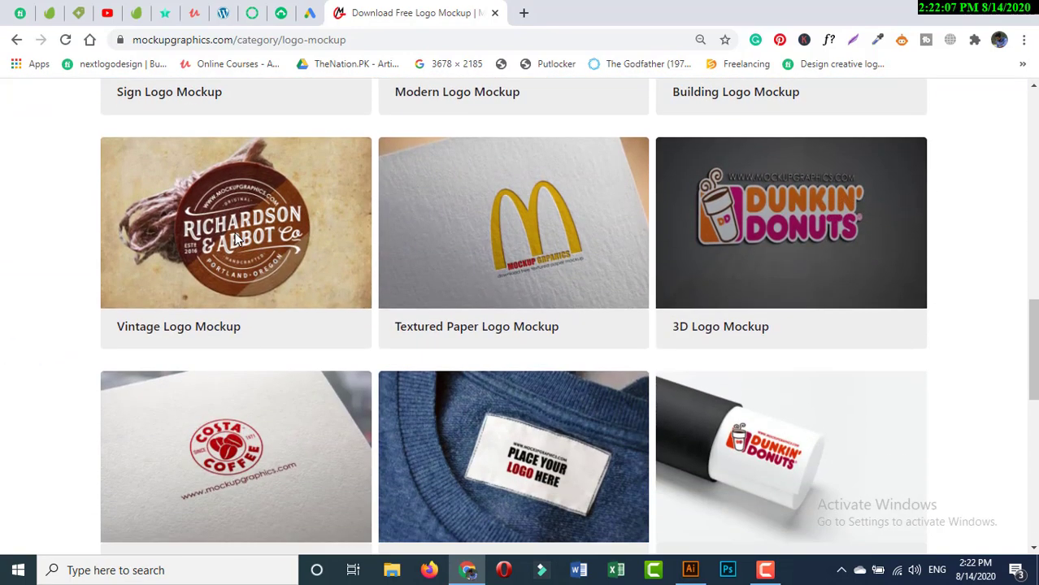
scroll(235, 236, "down", 3)
left_click(234, 258)
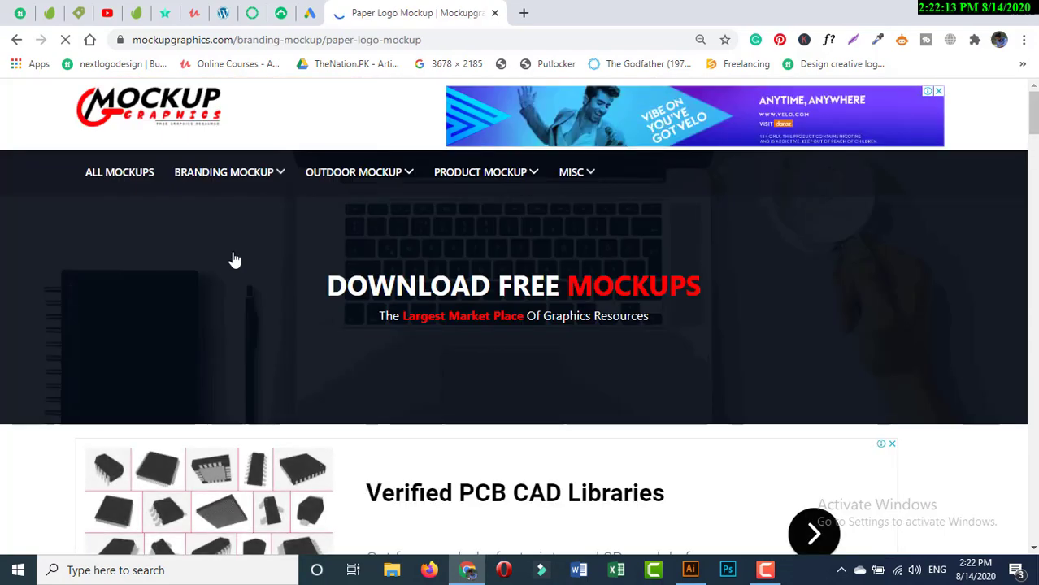
Go through the paper logo mockup's description and open its download page.
scroll(234, 258, "down", 6)
scroll(235, 259, "down", 10)
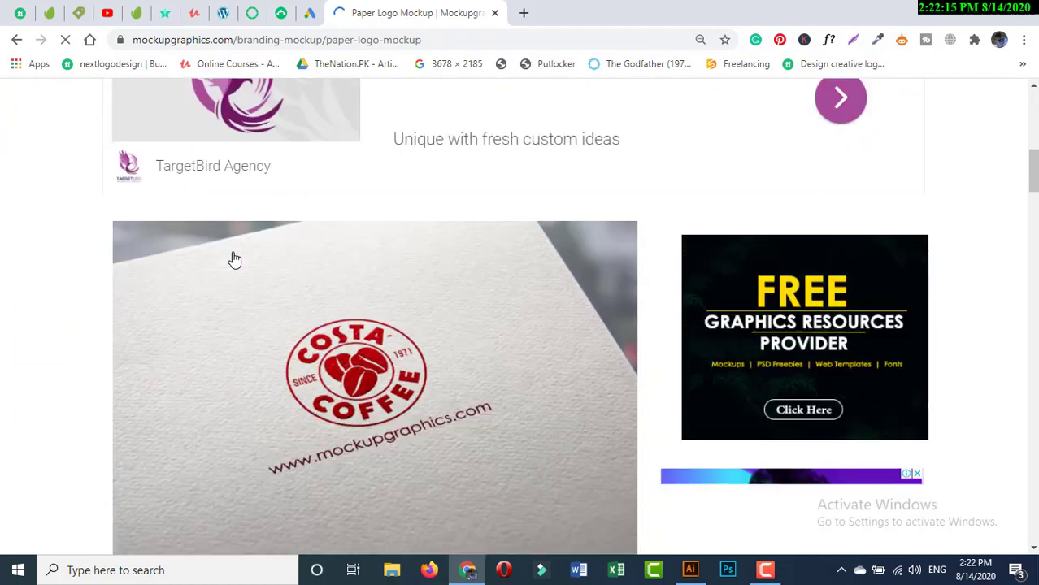
scroll(234, 258, "down", 10)
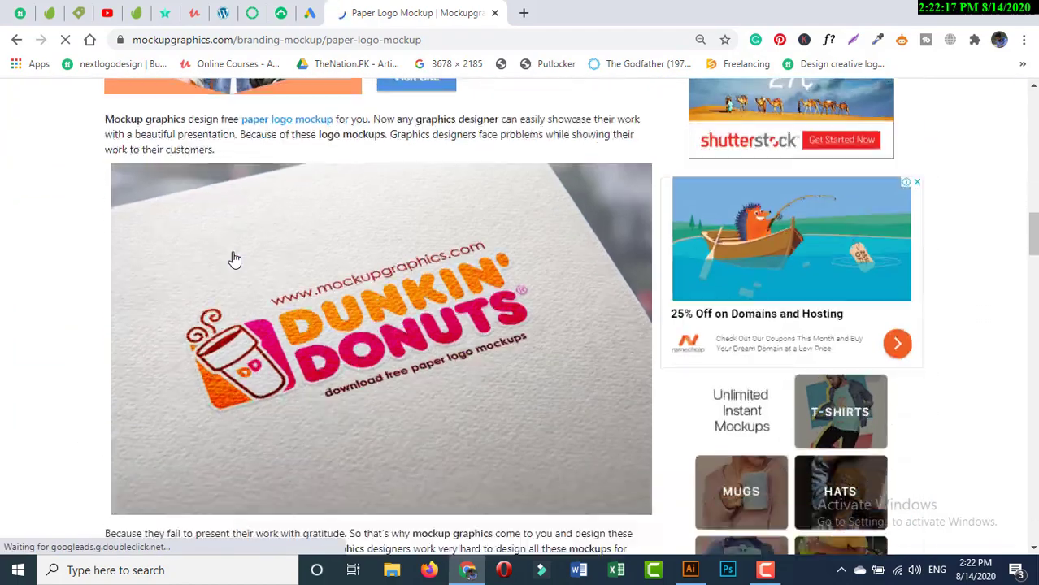
scroll(234, 259, "down", 10)
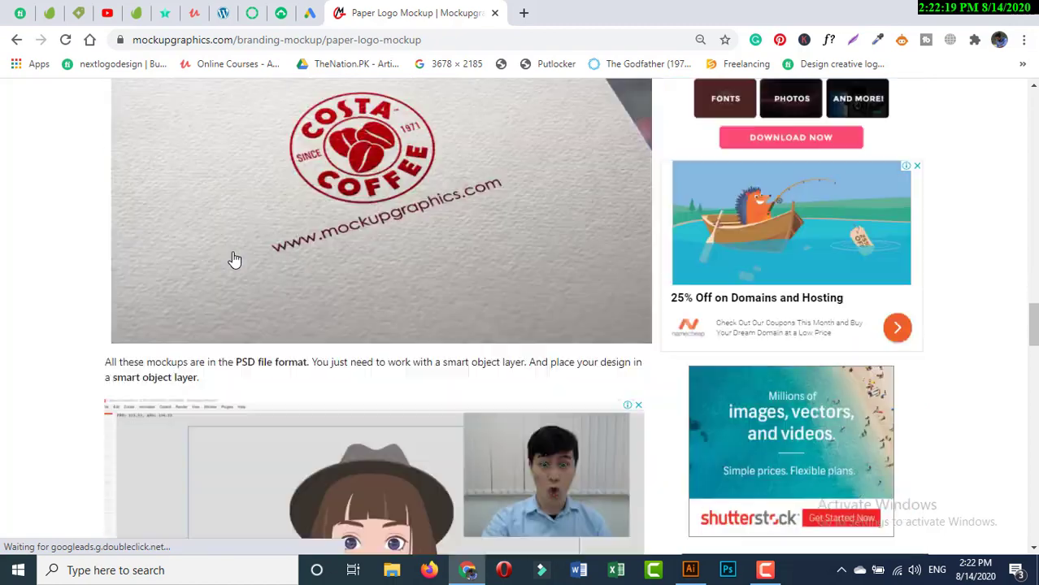
scroll(234, 259, "down", 4)
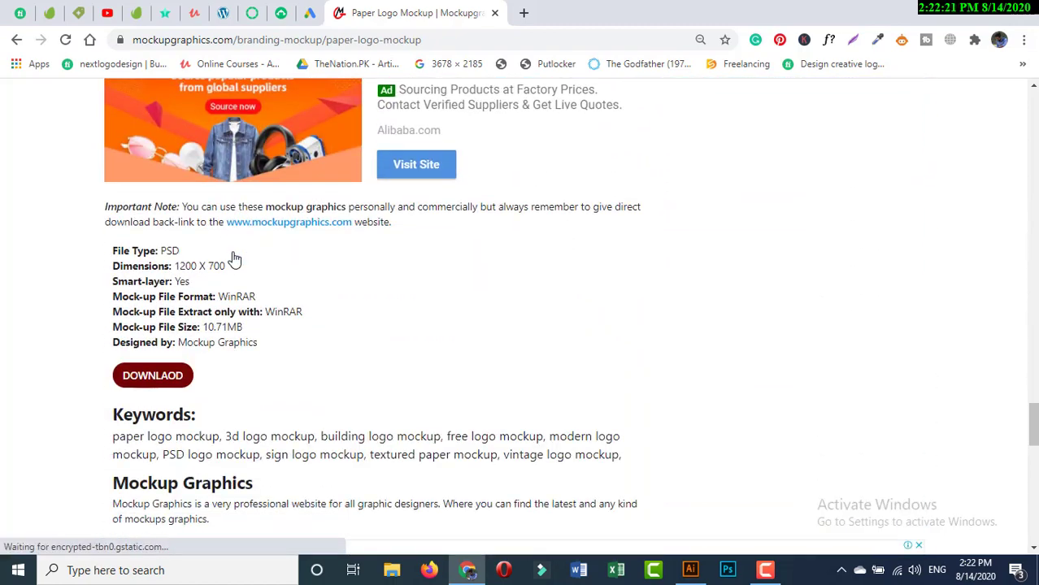
left_click(154, 379)
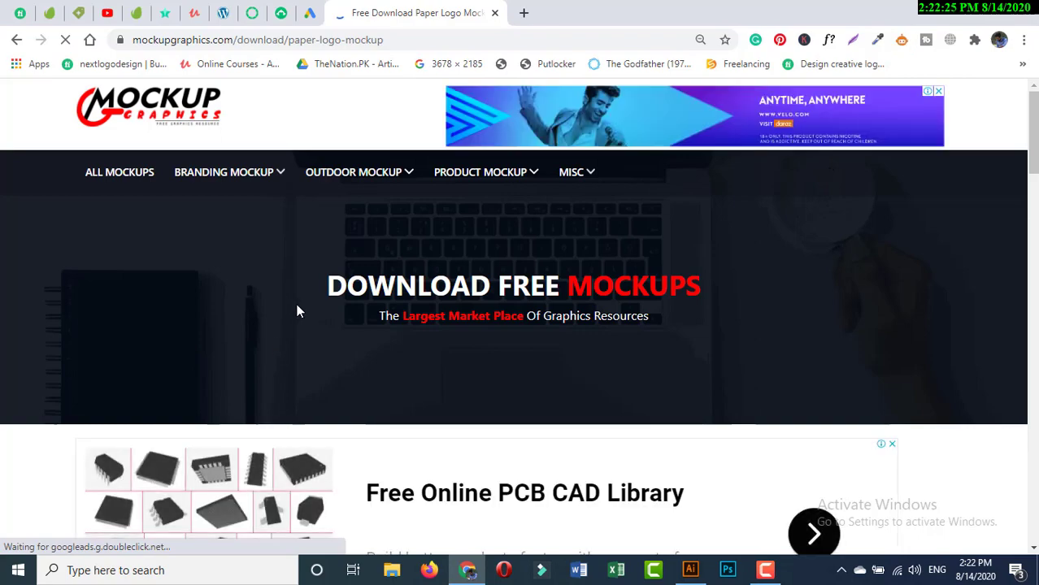
Download the Paper Logo Mockup archive from the page and show the downloaded file in its folder.
scroll(297, 312, "down", 4)
scroll(298, 312, "down", 9)
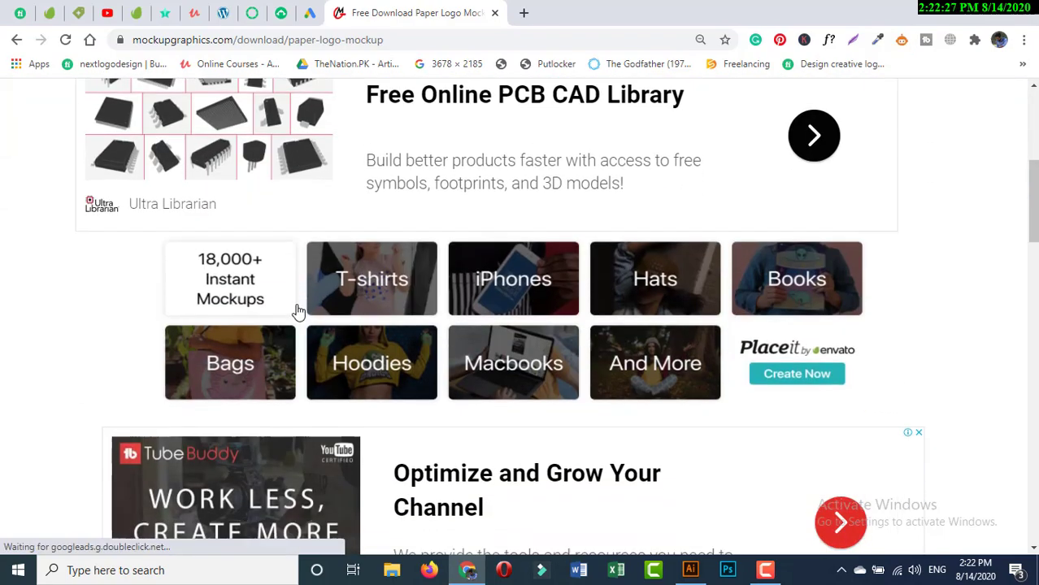
scroll(298, 311, "down", 4)
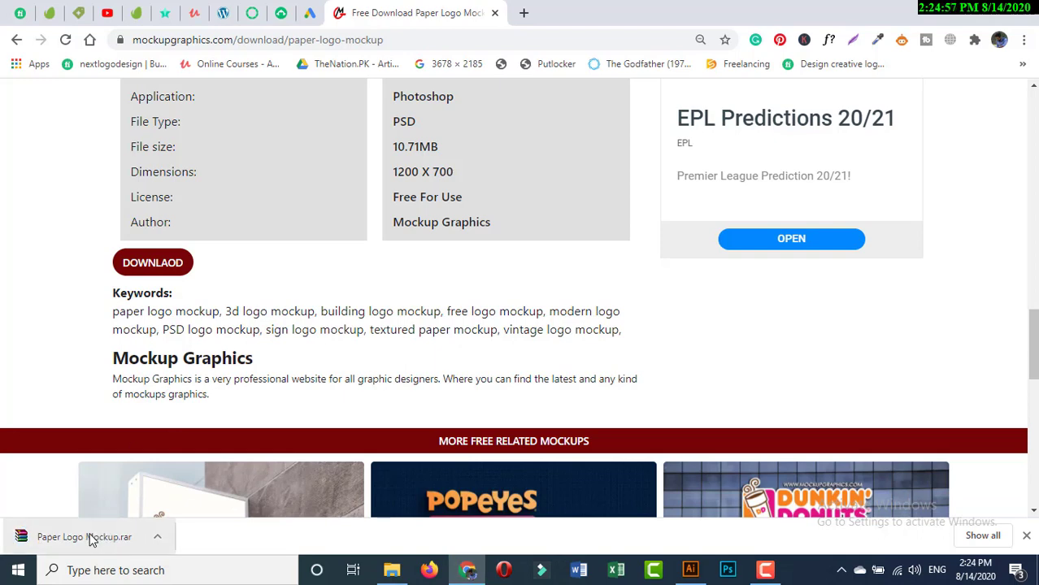
right_click(91, 540)
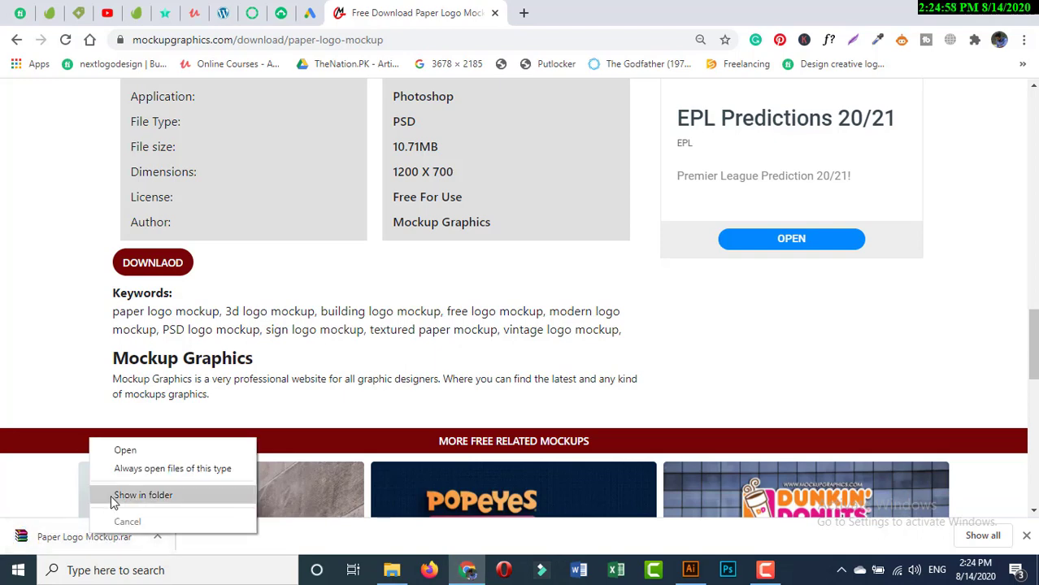
left_click(110, 495)
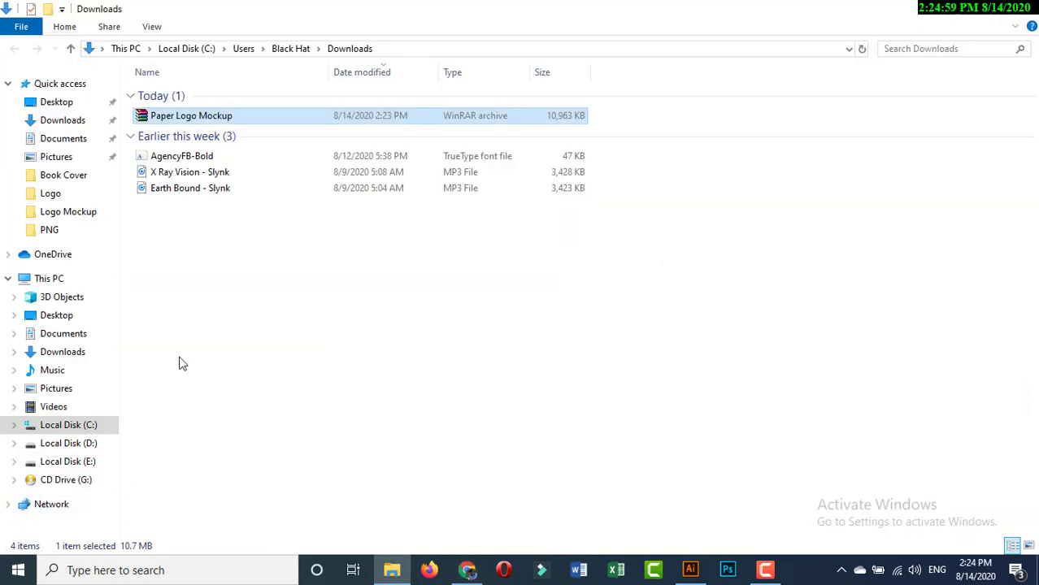
Extract the Paper Logo Mockup archive in the Downloads folder and open its paper logo mockup PSD in Photoshop.
right_click(172, 120)
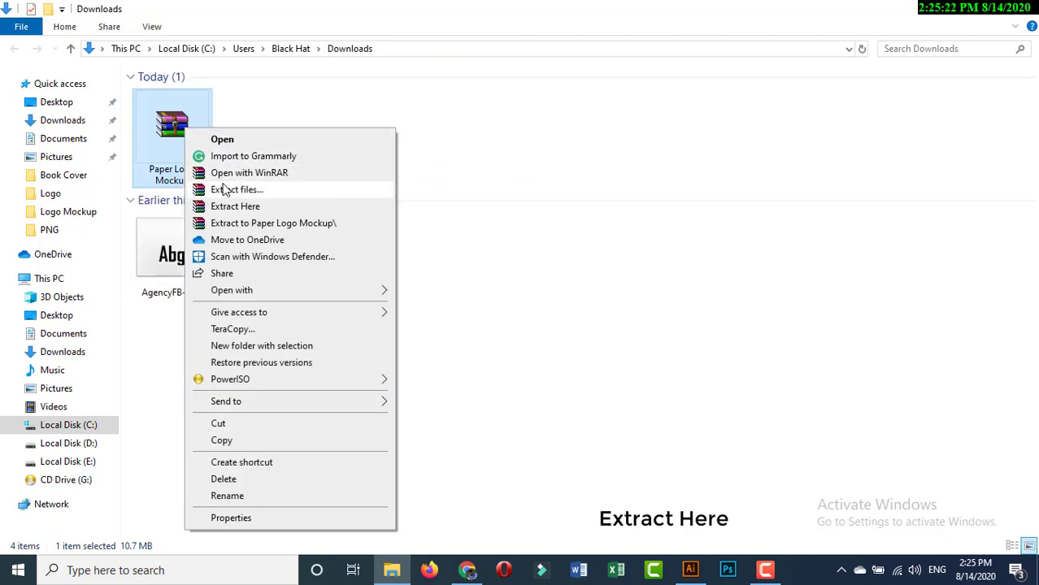
left_click(235, 207)
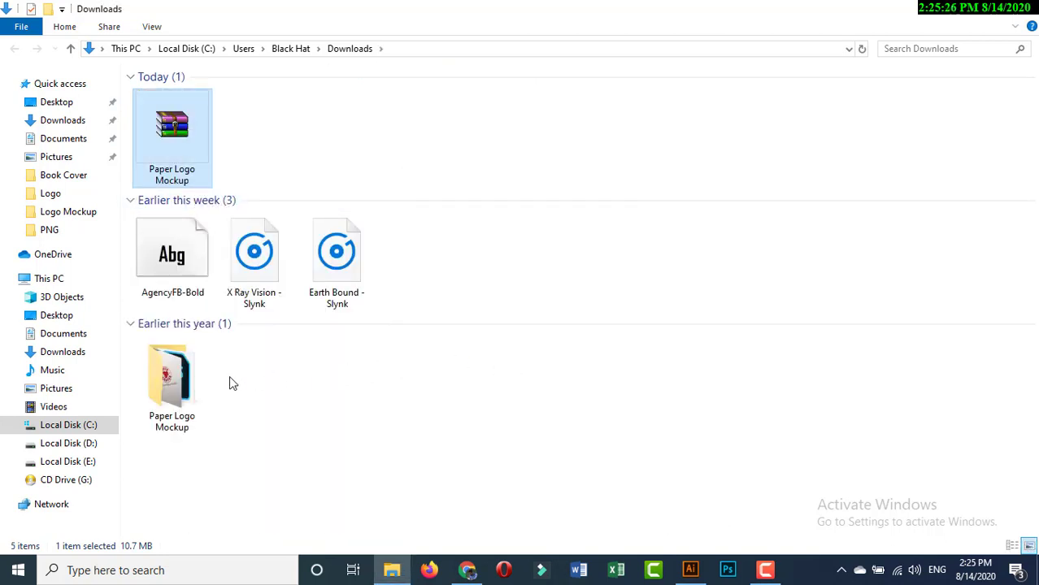
right_click(176, 382)
left_click(224, 128)
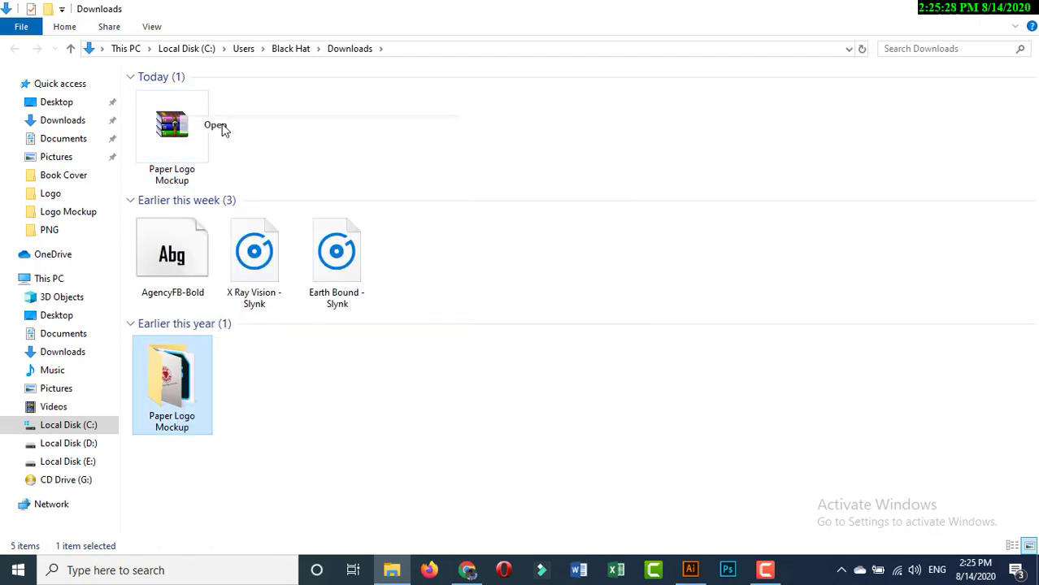
right_click(500, 130)
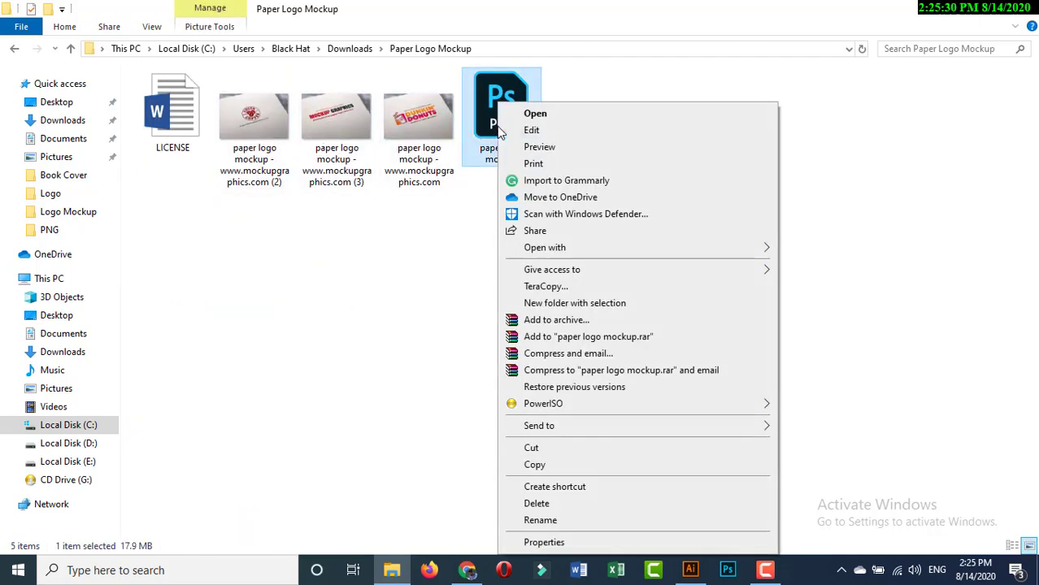
left_click(533, 115)
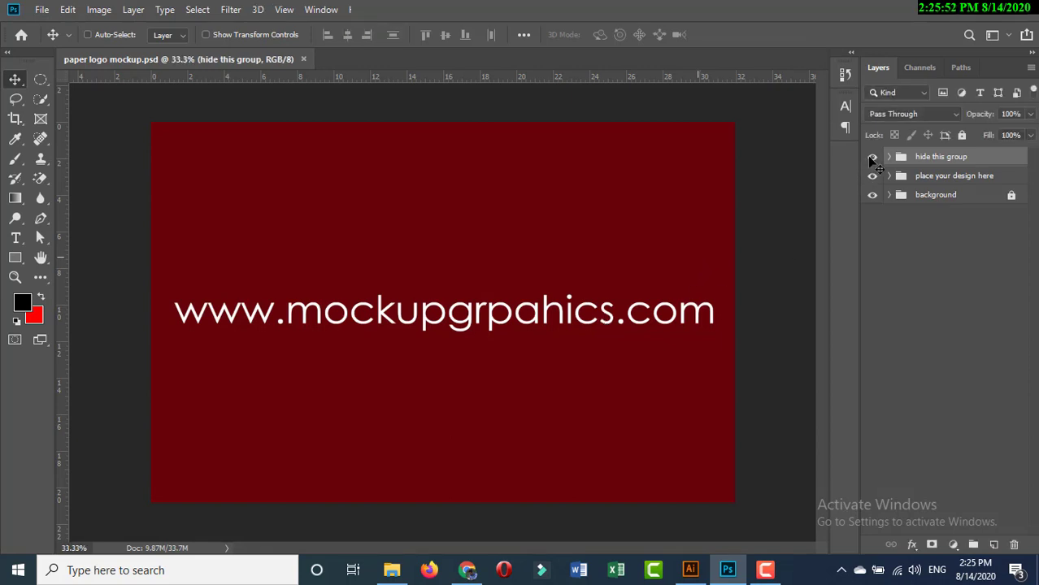
Hide the "hide this group" layer group and open the "place your design here" smart object for editing.
left_click(871, 159)
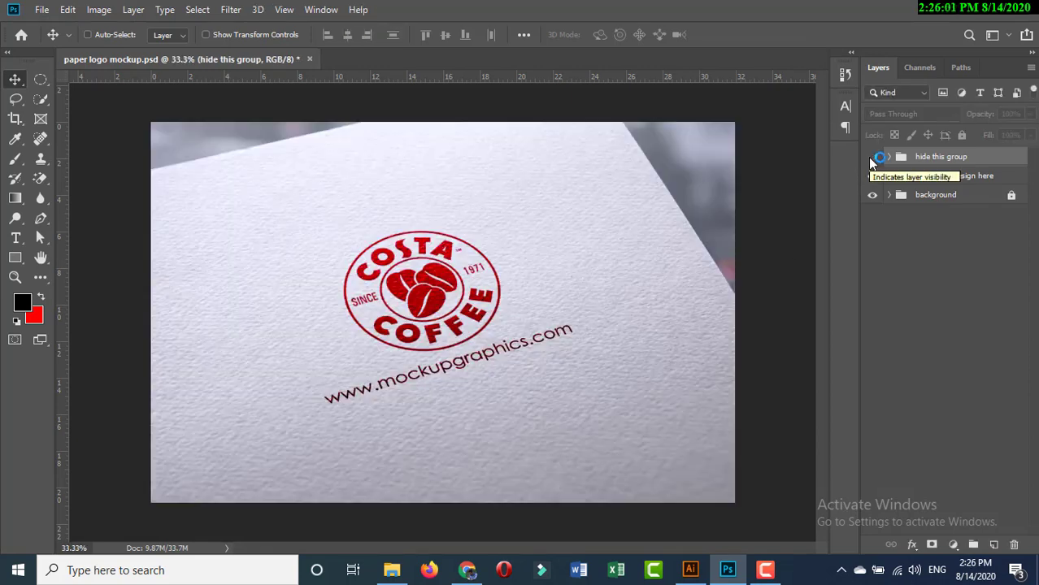
left_click(889, 157)
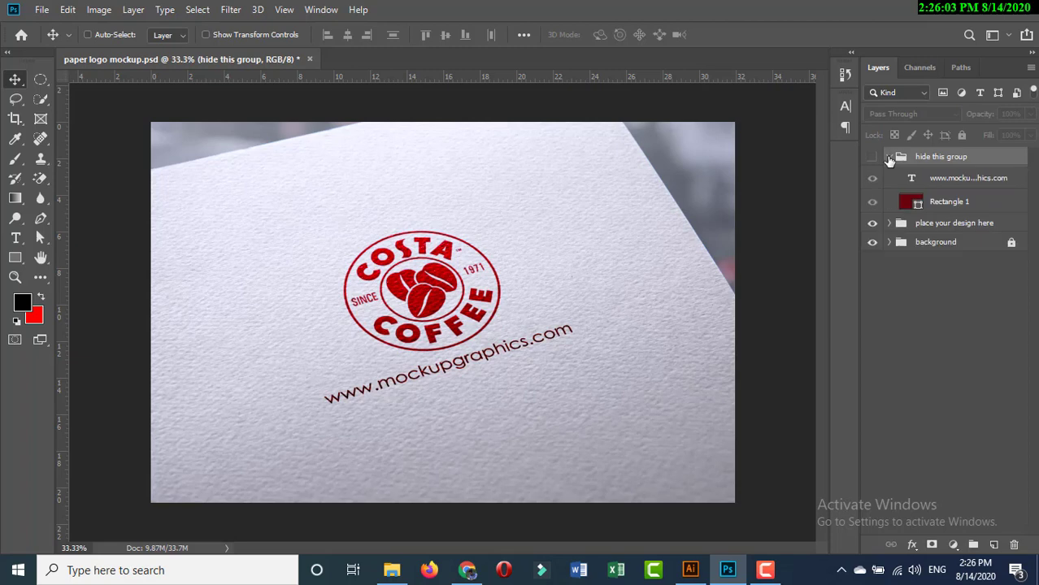
left_click(888, 157)
left_click(889, 176)
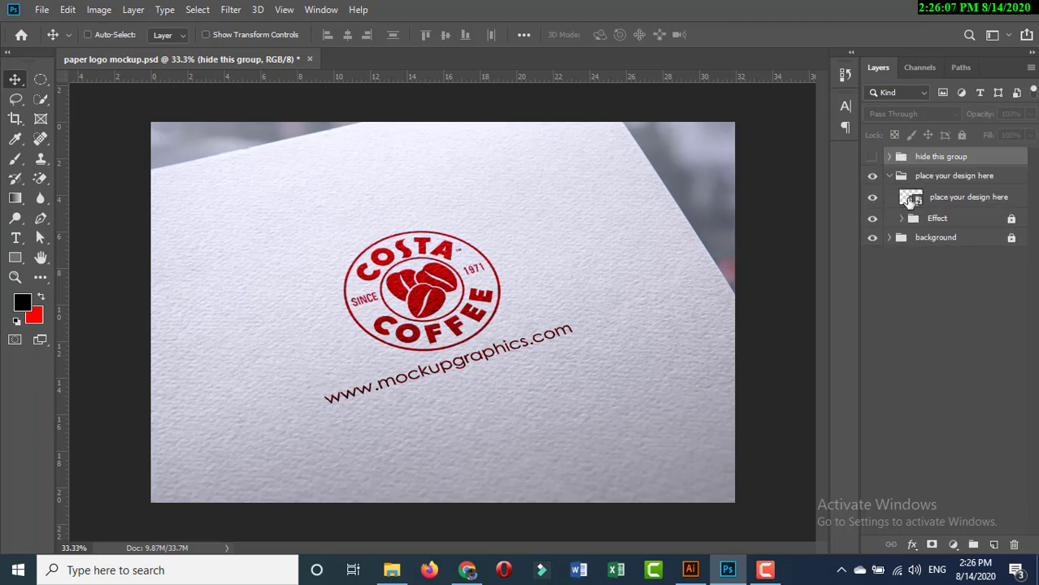
double_click(910, 200)
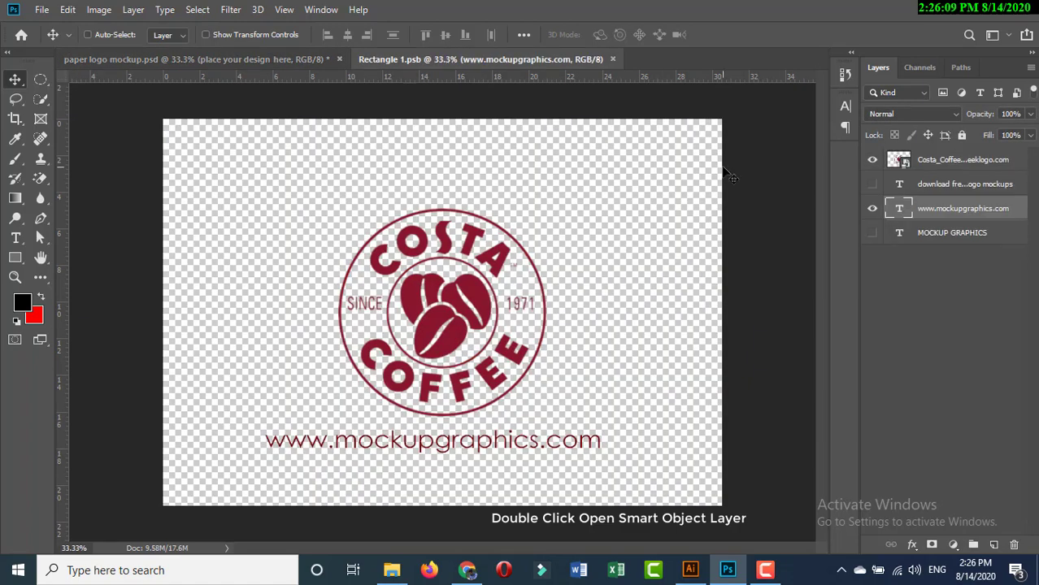
Delete the Costa Coffee logo layer and the hidden "download free paper logo mockups" text layer from the smart object.
left_click(935, 161)
left_click(1014, 544)
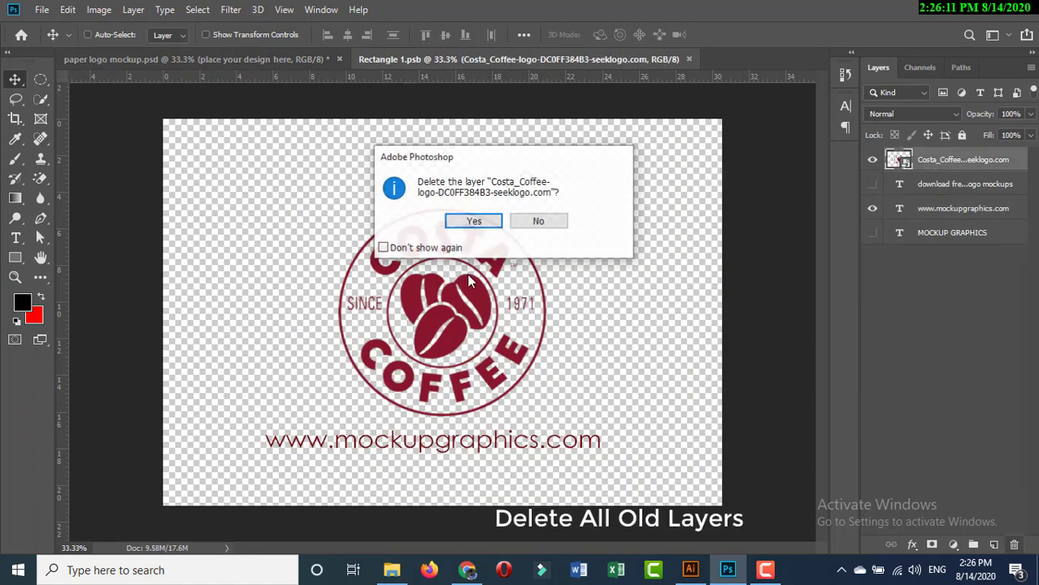
left_click(473, 221)
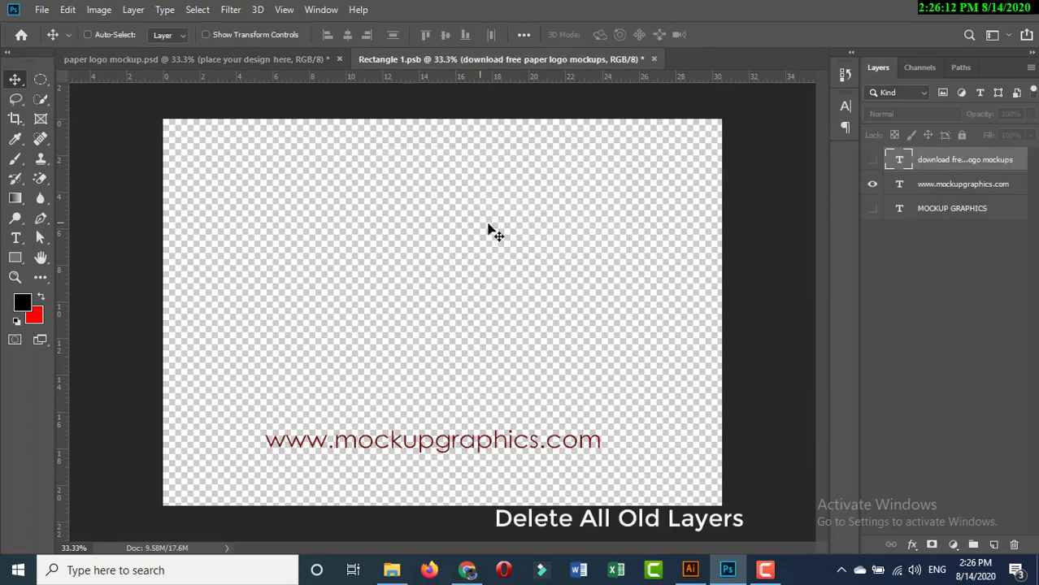
left_click(1014, 544)
left_click(460, 221)
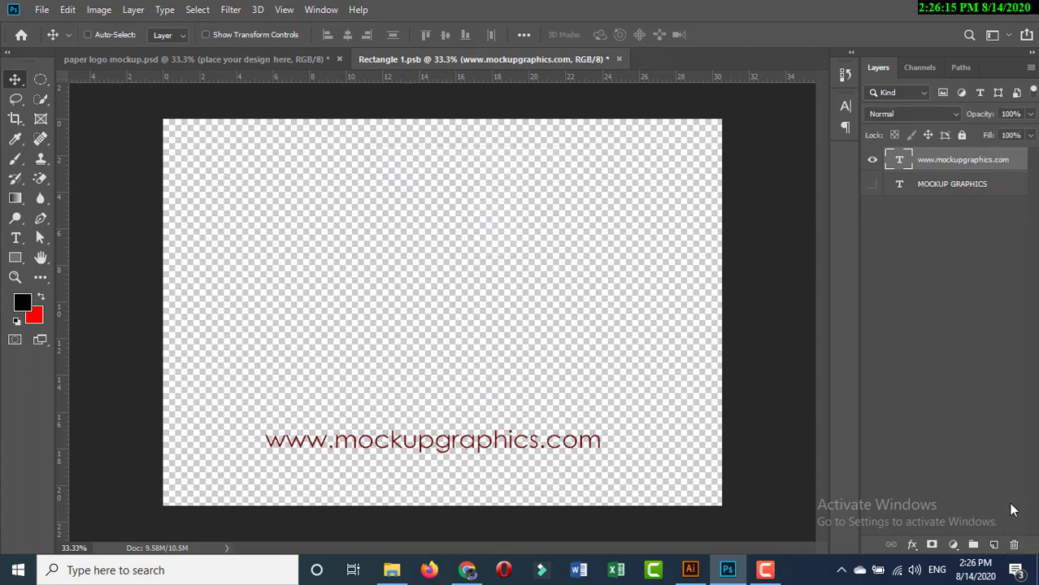
left_click(993, 545)
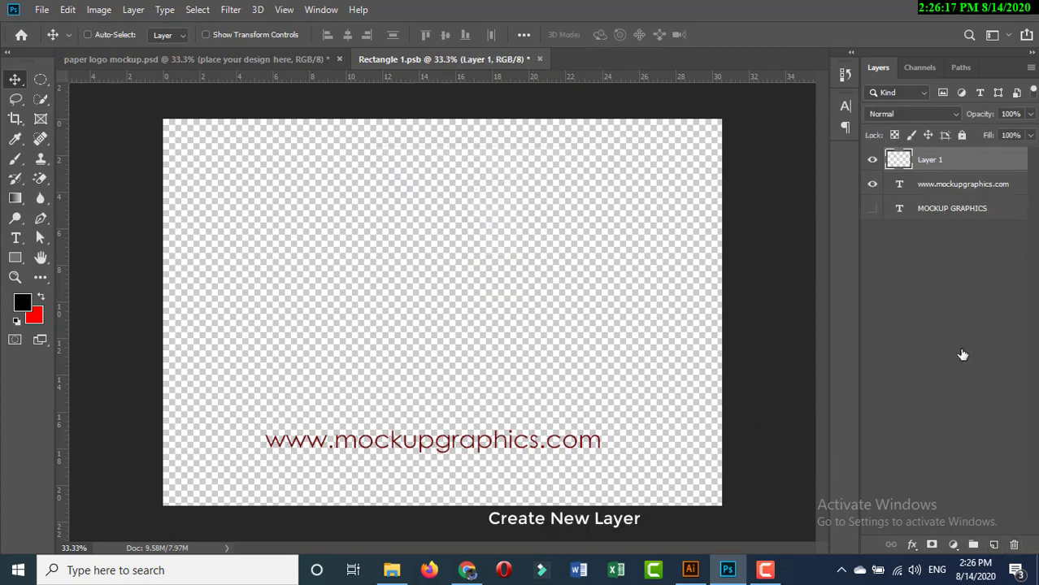
left_click(962, 184)
left_click(1015, 544)
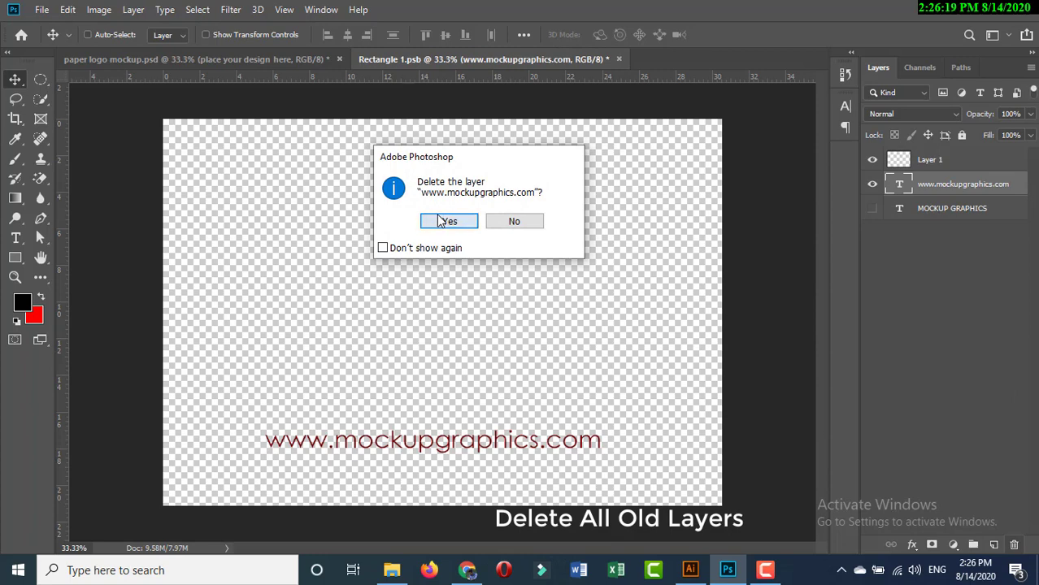
left_click(447, 221)
left_click(1014, 546)
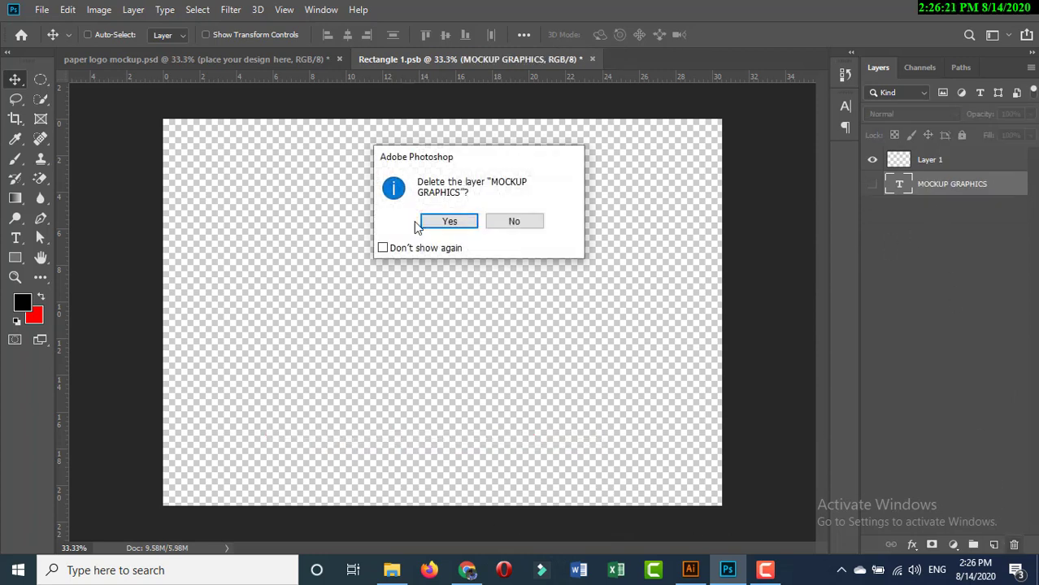
left_click(447, 221)
Place the KINGSMAN image from the desktop as an embedded object in the smart object document.
left_click(41, 10)
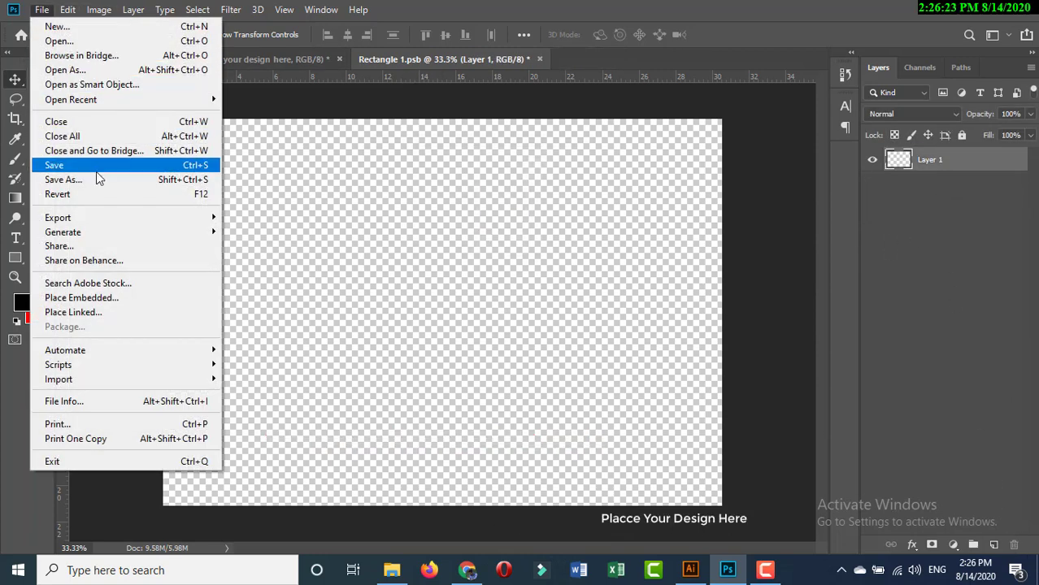
left_click(101, 296)
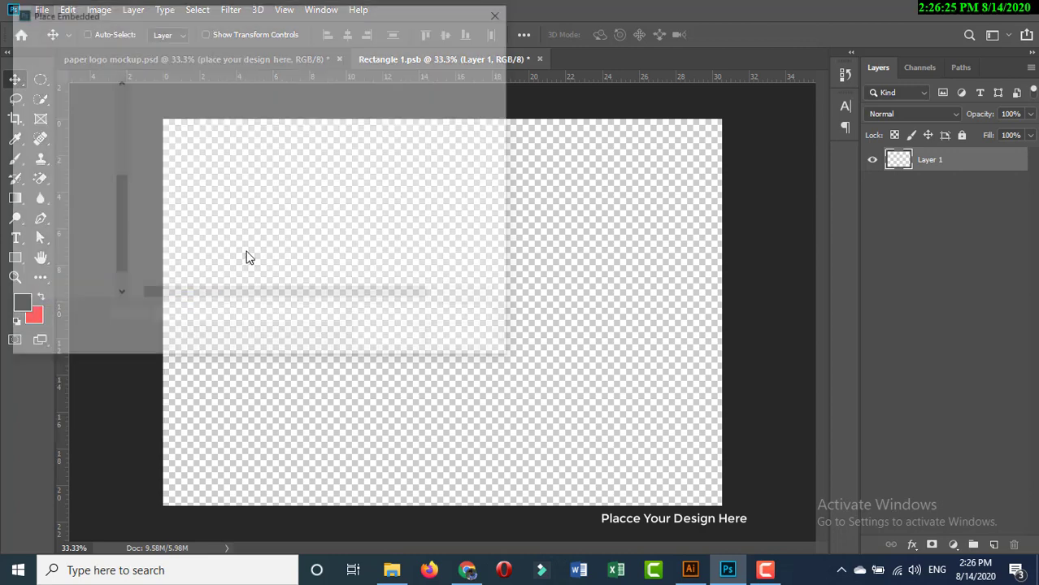
left_click(71, 128)
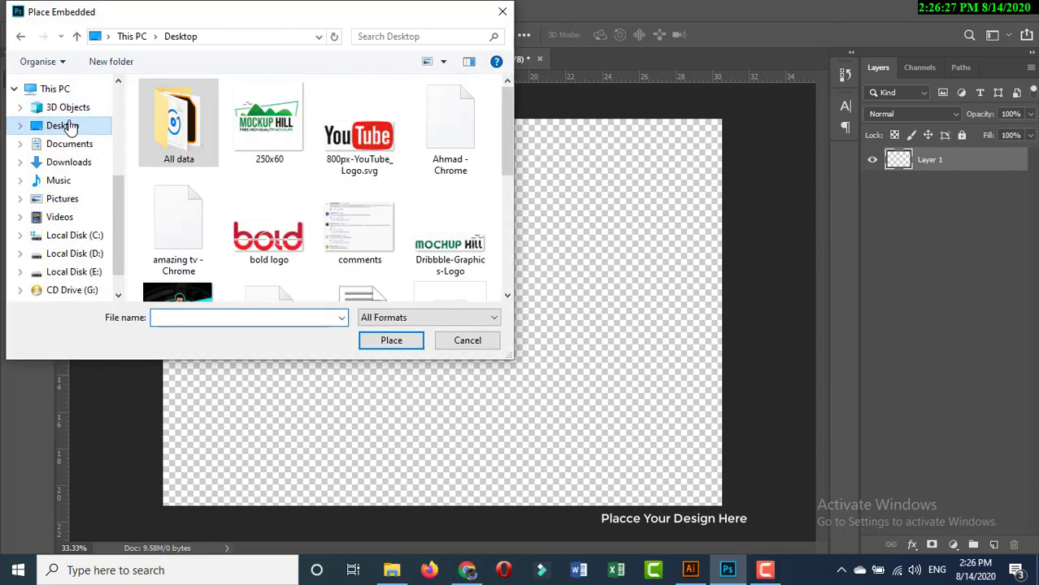
scroll(351, 191, "down", 3)
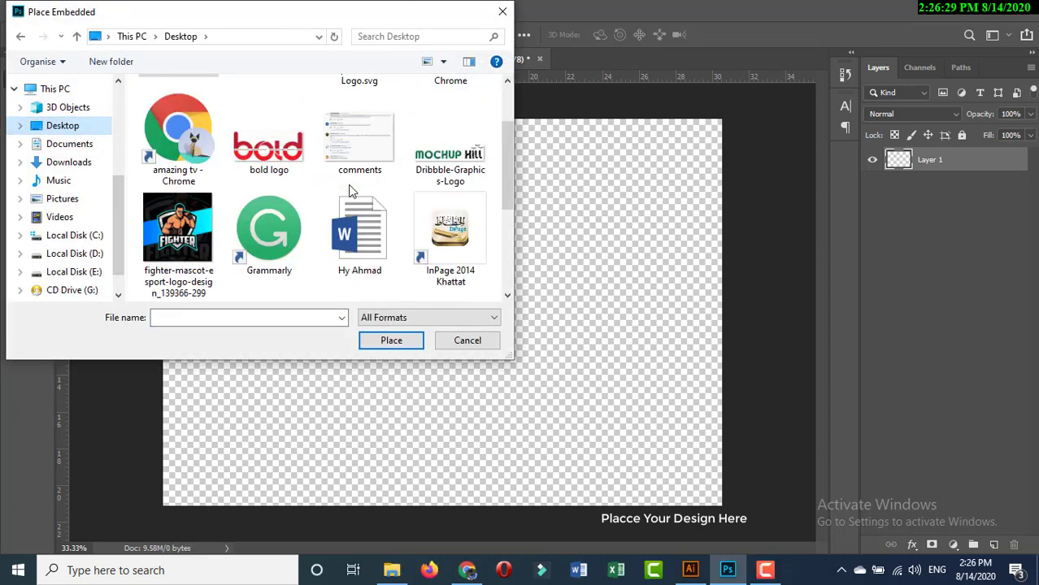
left_click(184, 185)
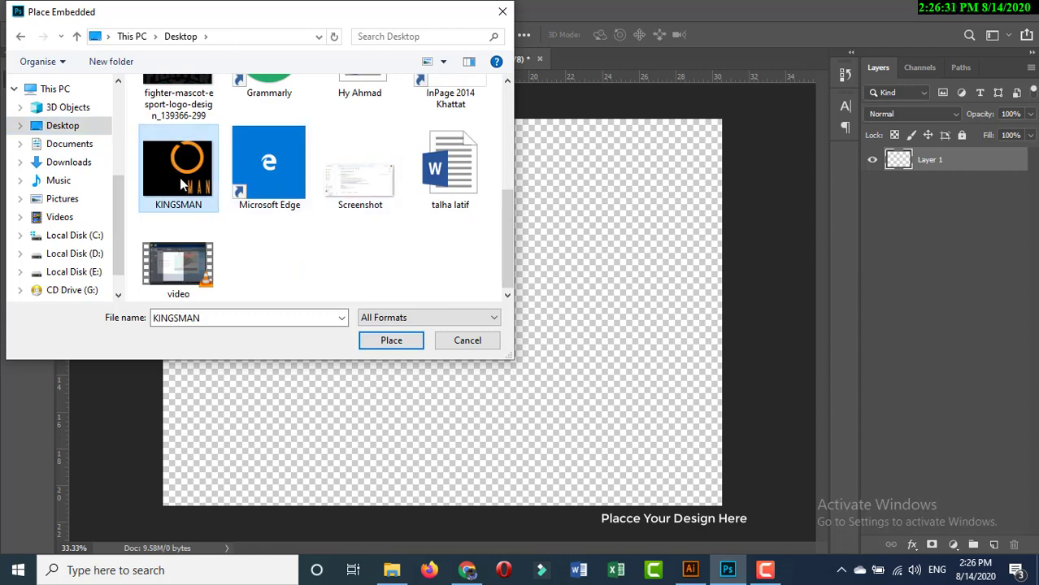
left_click(380, 341)
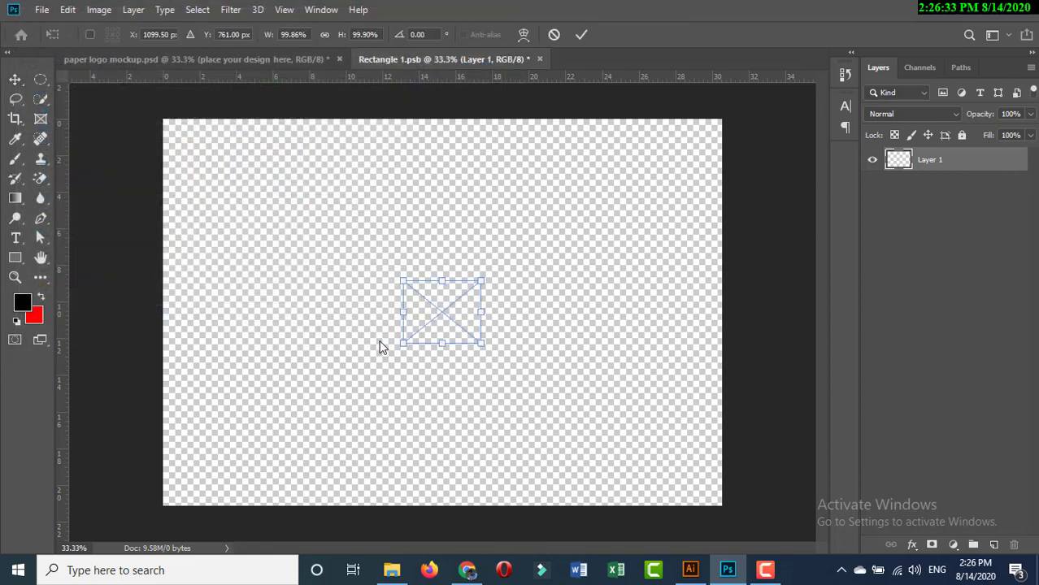
Enlarge the placed KINGSMAN logo proportionally about its center to about 307% and apply the transformation.
left_click_drag(503, 356, 567, 408)
key("alt+shift")
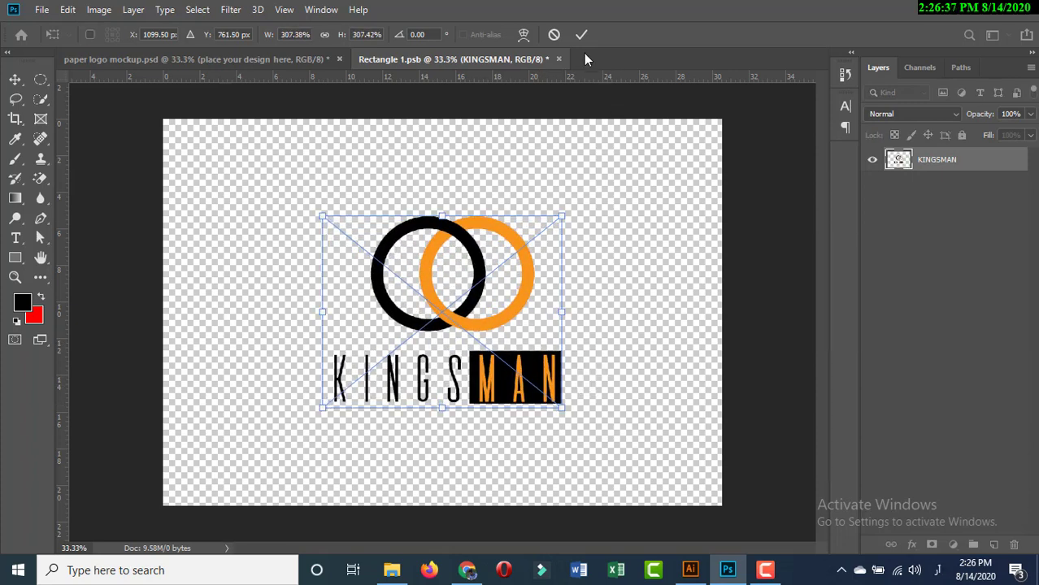
left_click(581, 36)
Save the smart object and return to the paper logo mockup document to check the updated design.
key("ctrl+s")
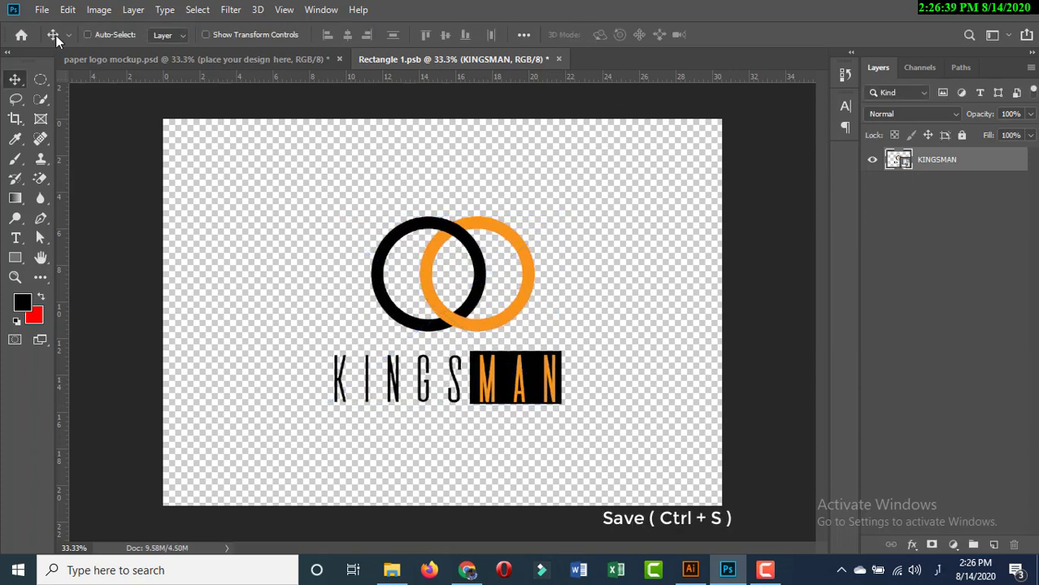
left_click(42, 12)
left_click(72, 167)
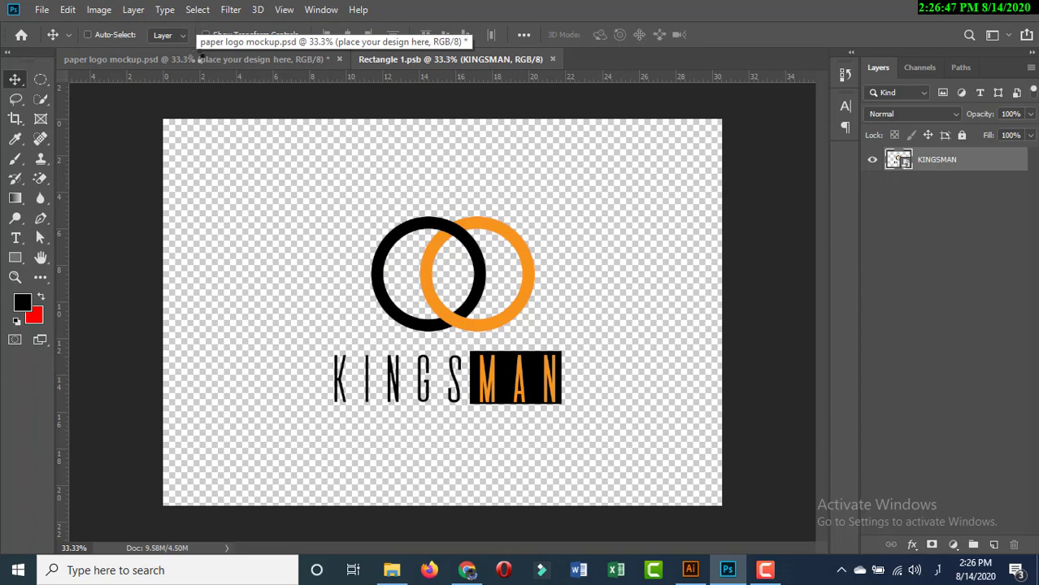
left_click(198, 59)
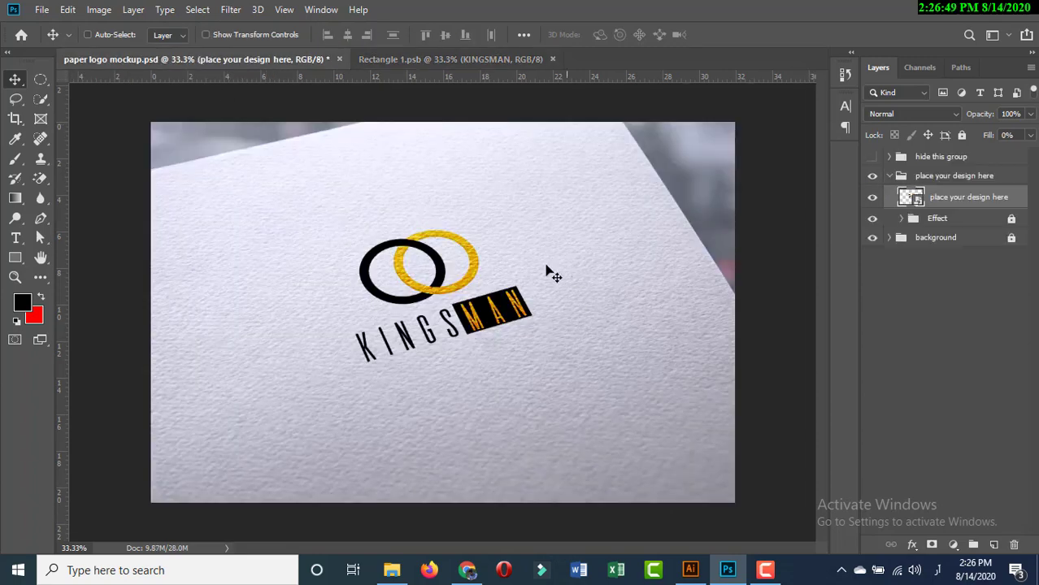
left_click(530, 270)
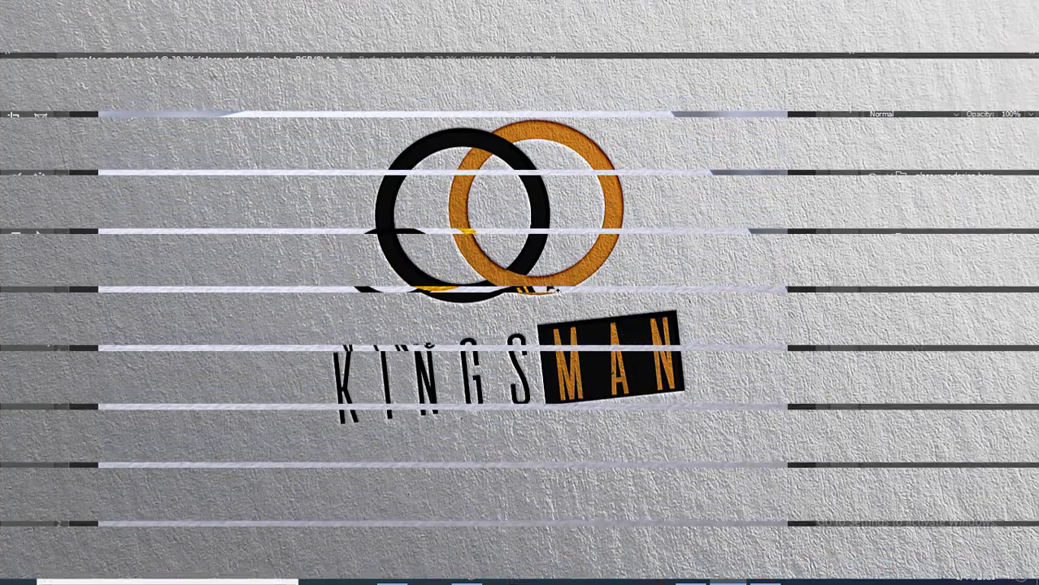